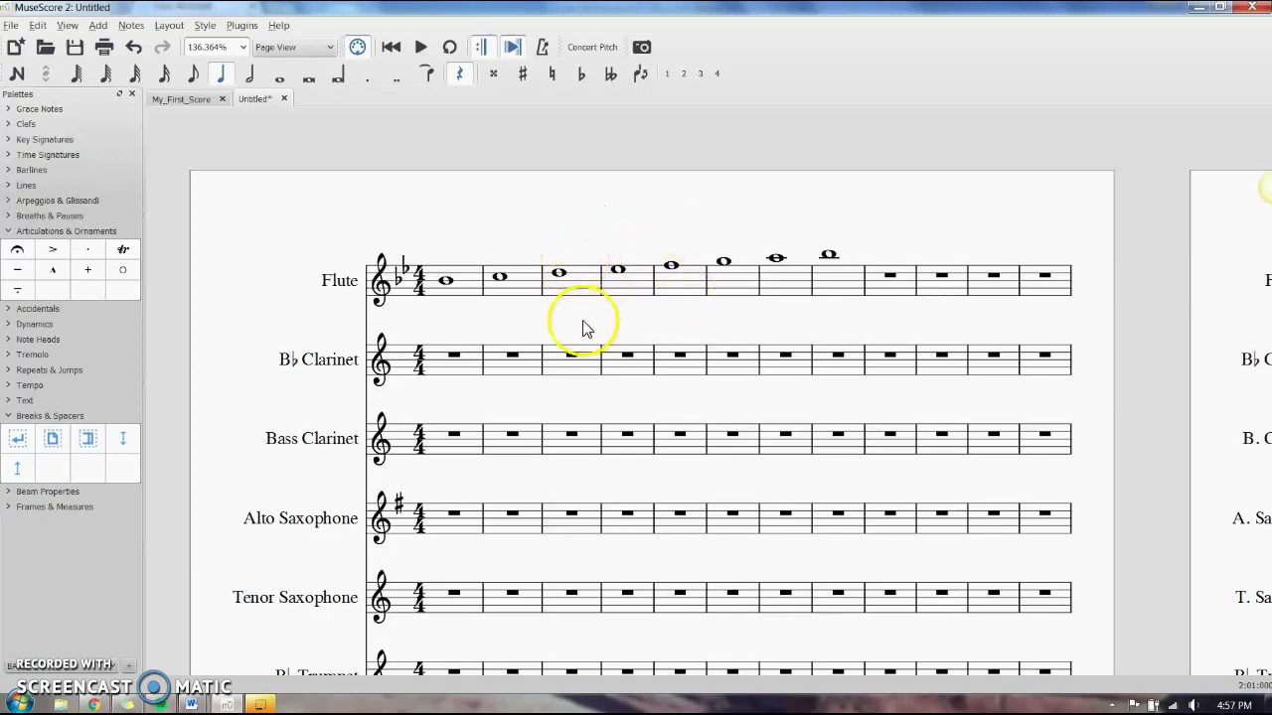
Step: Copy the flute's eight-note scale into the first eight measures of the B♭ Clarinet staff
click(473, 288)
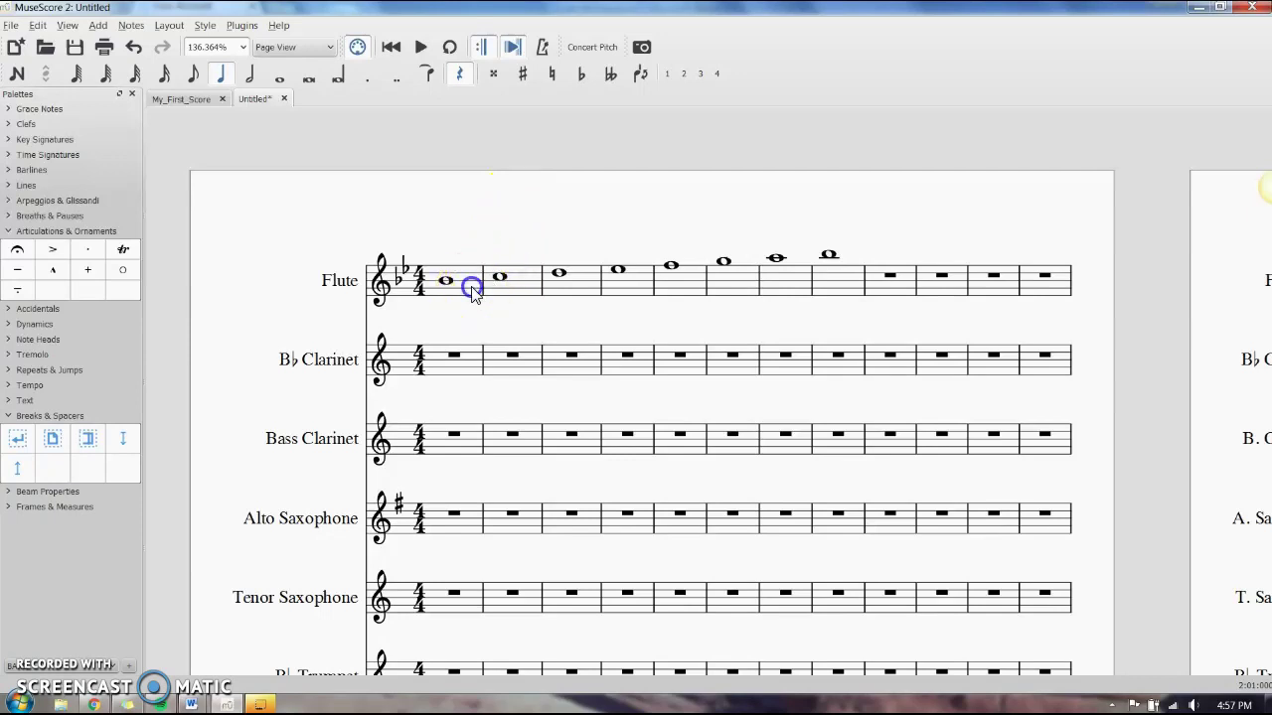
click(852, 288)
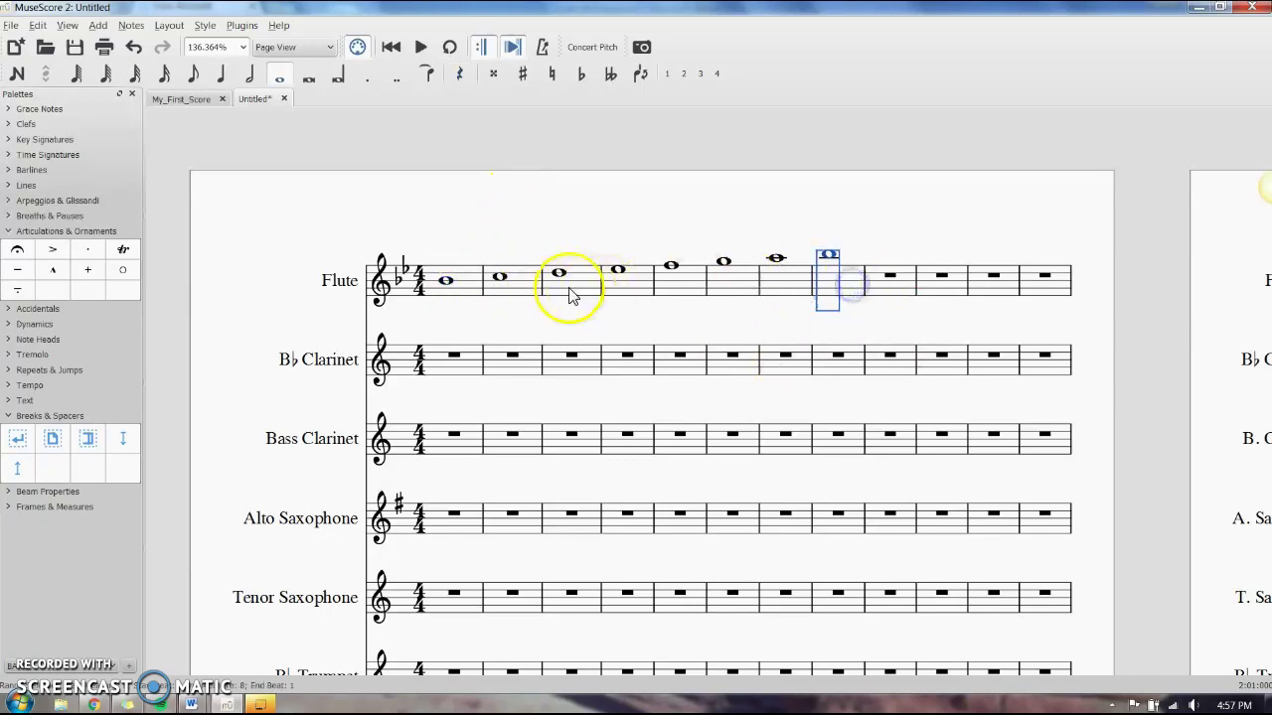
click(446, 282)
scroll(552, 447, down, 2)
scroll(554, 463, up, 2)
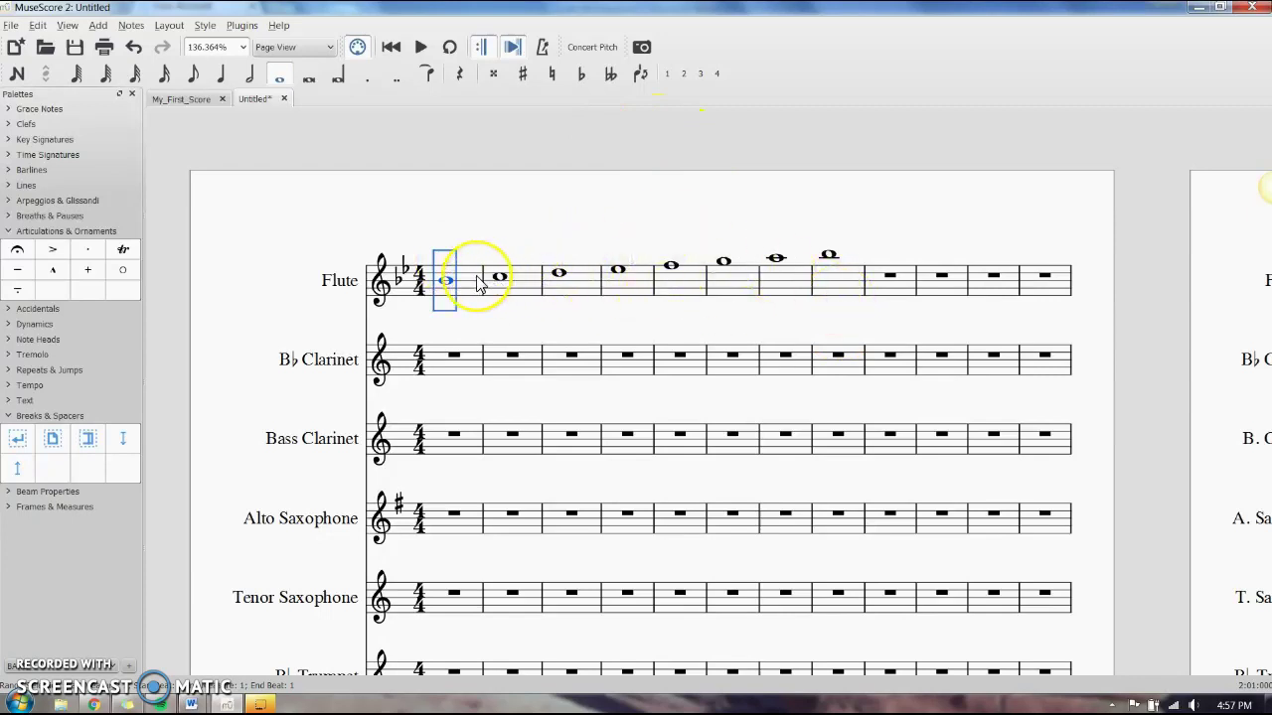
shift+click(837, 285)
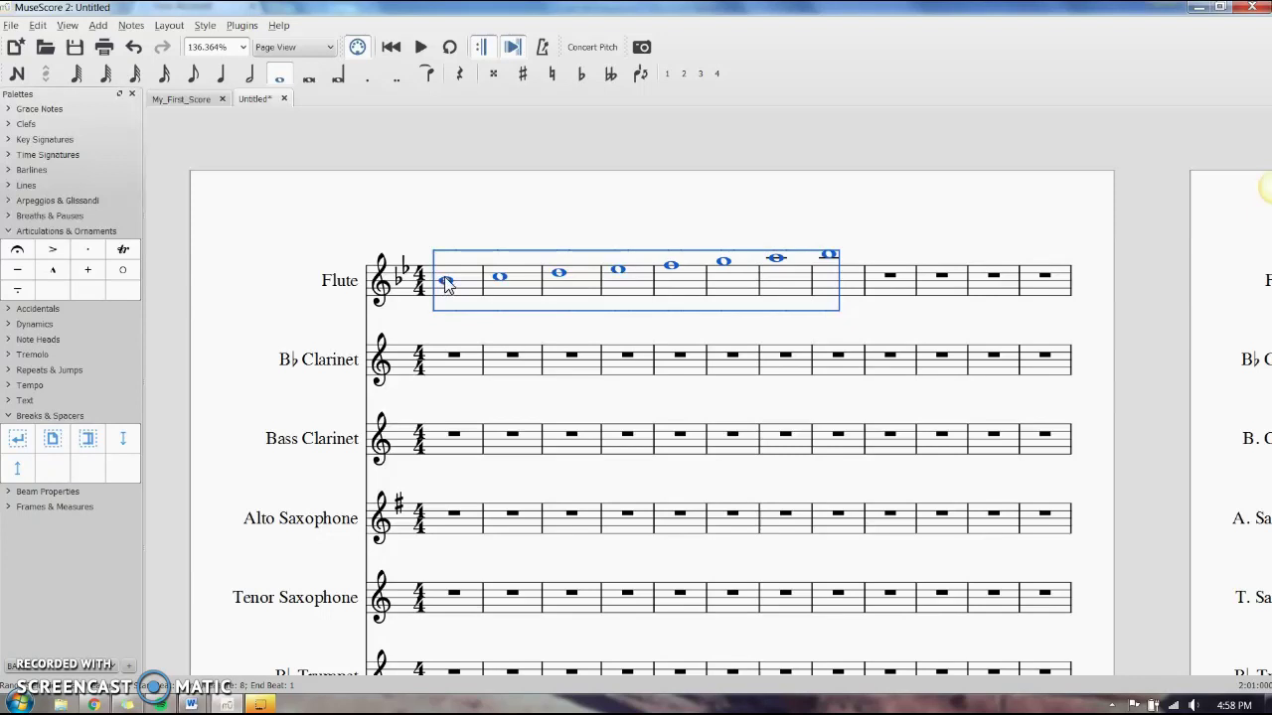
click(459, 370)
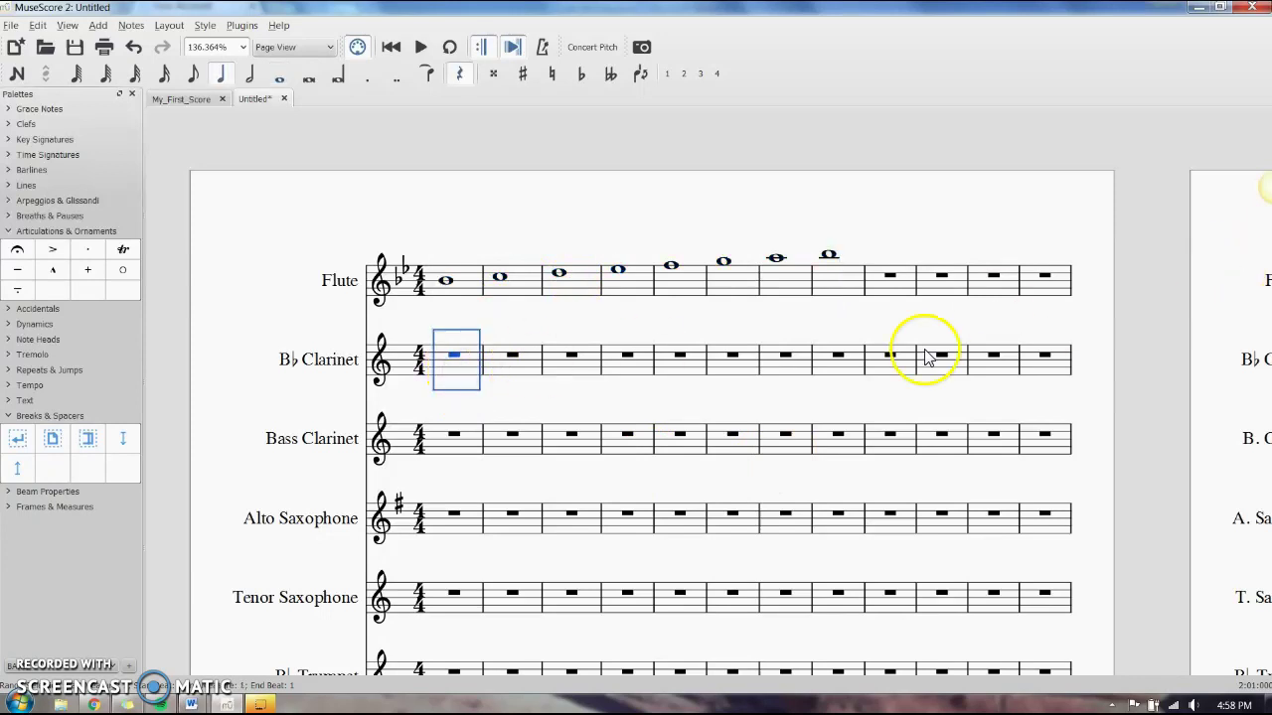
shift+click(858, 378)
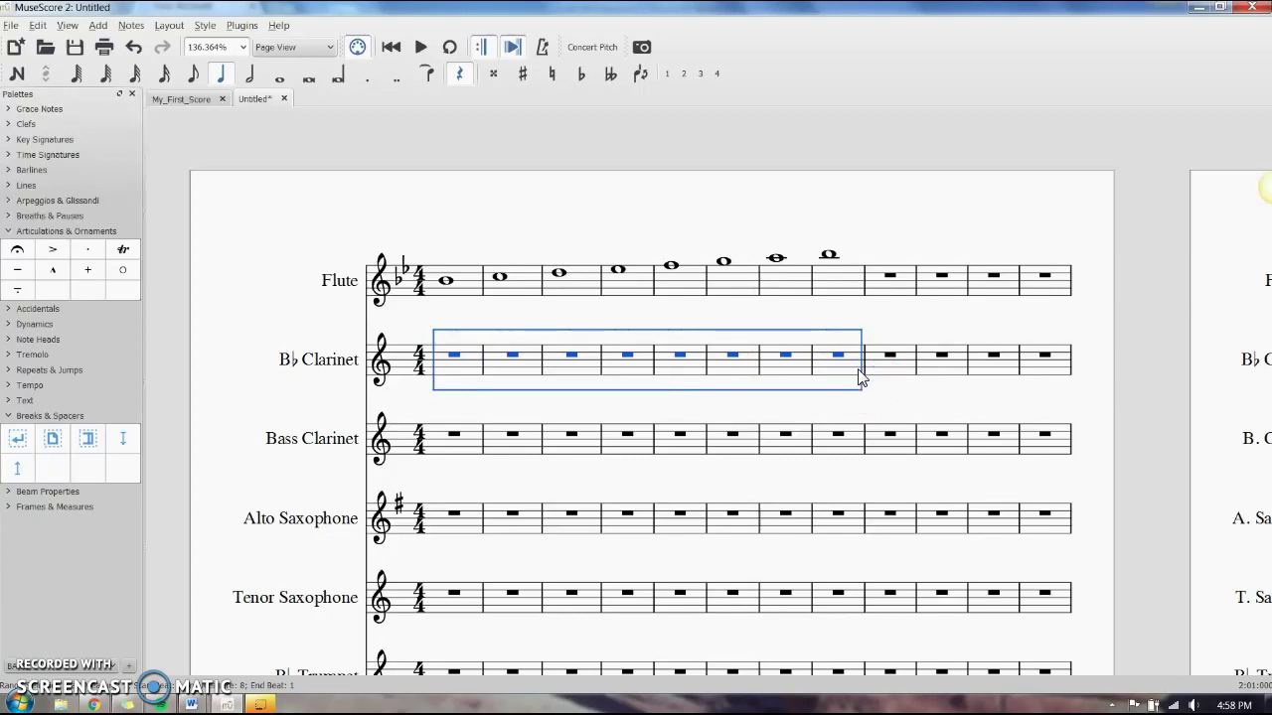
key(ctrl+v)
click(951, 269)
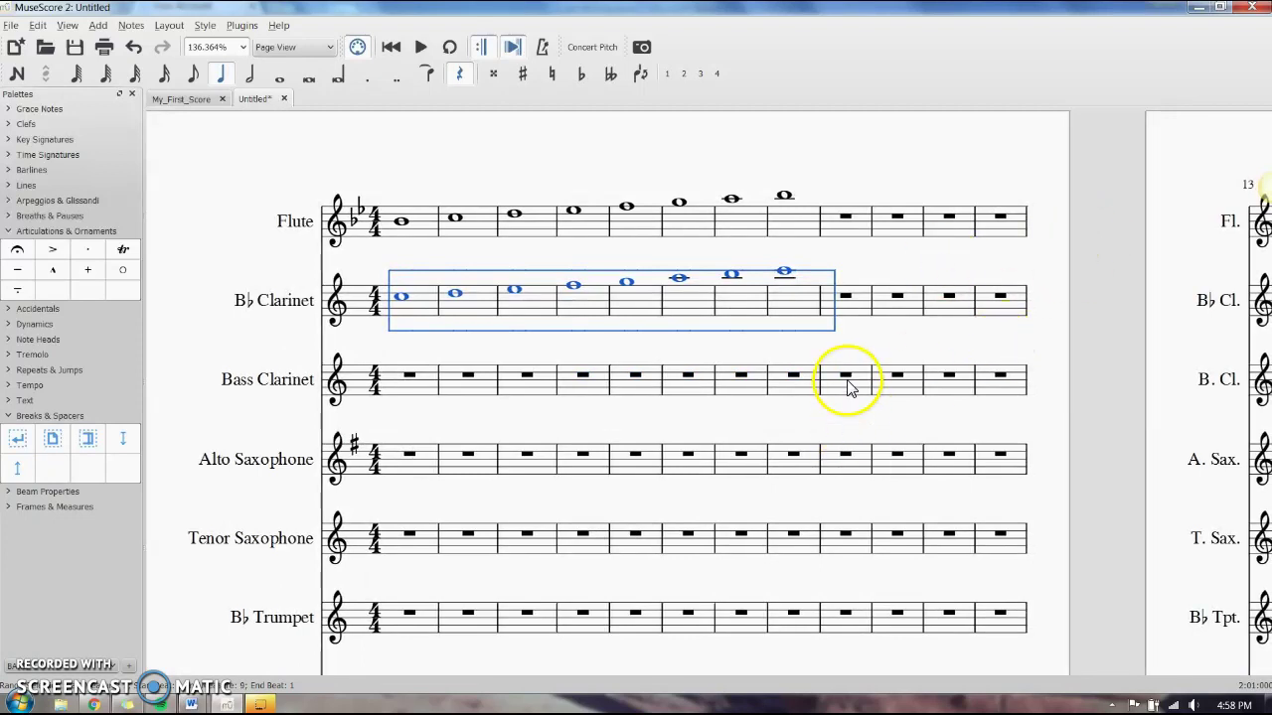
Step: Lower all eight scale notes in the B♭ Clarinet staff by one octave
click(853, 343)
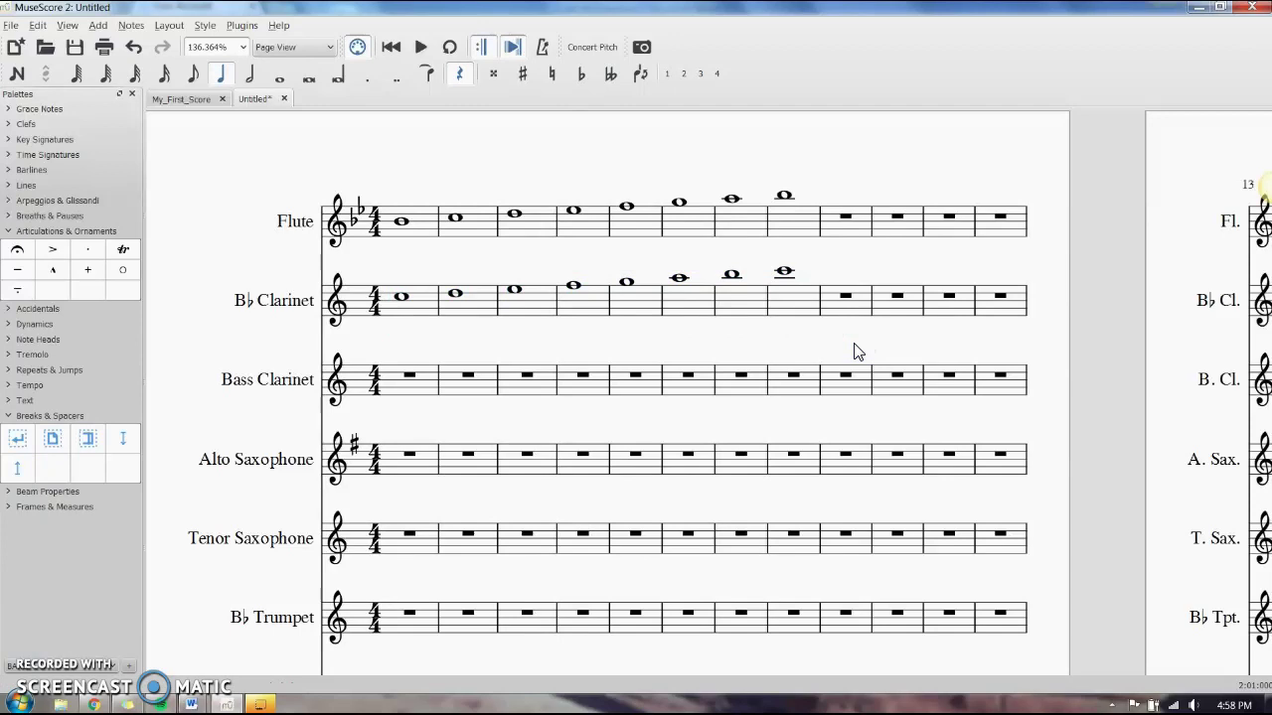
click(786, 292)
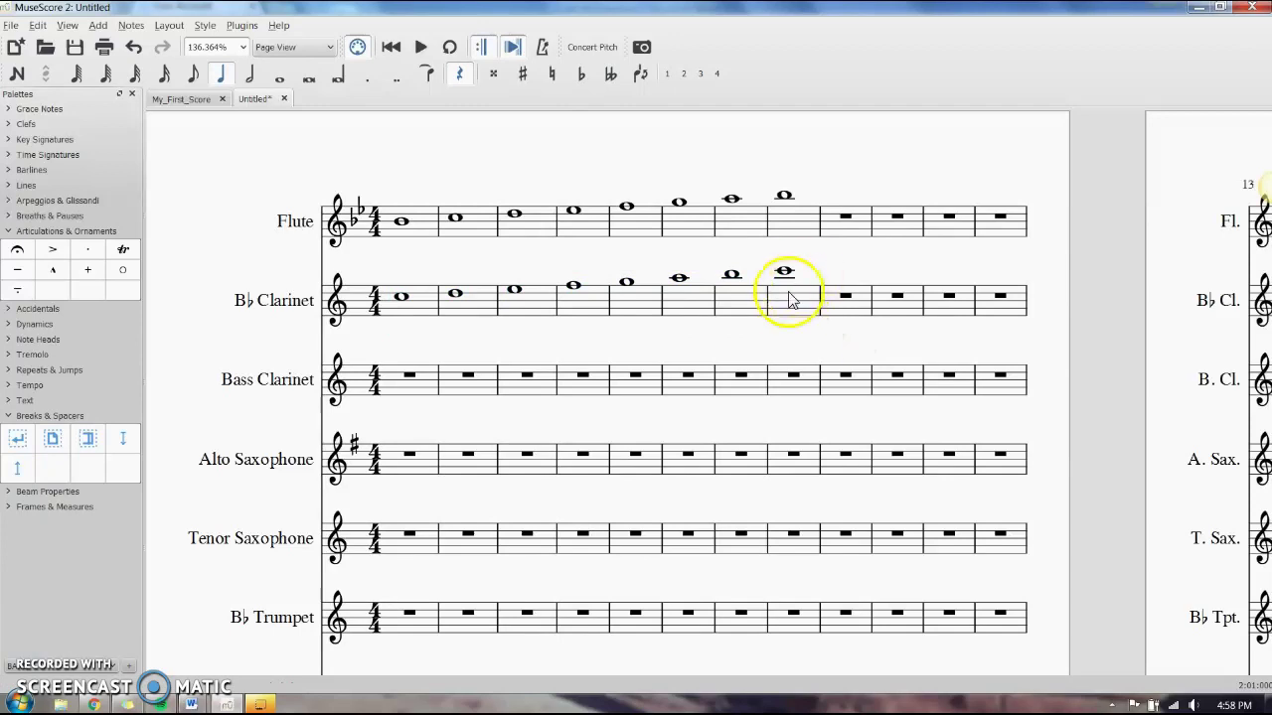
shift+click(430, 314)
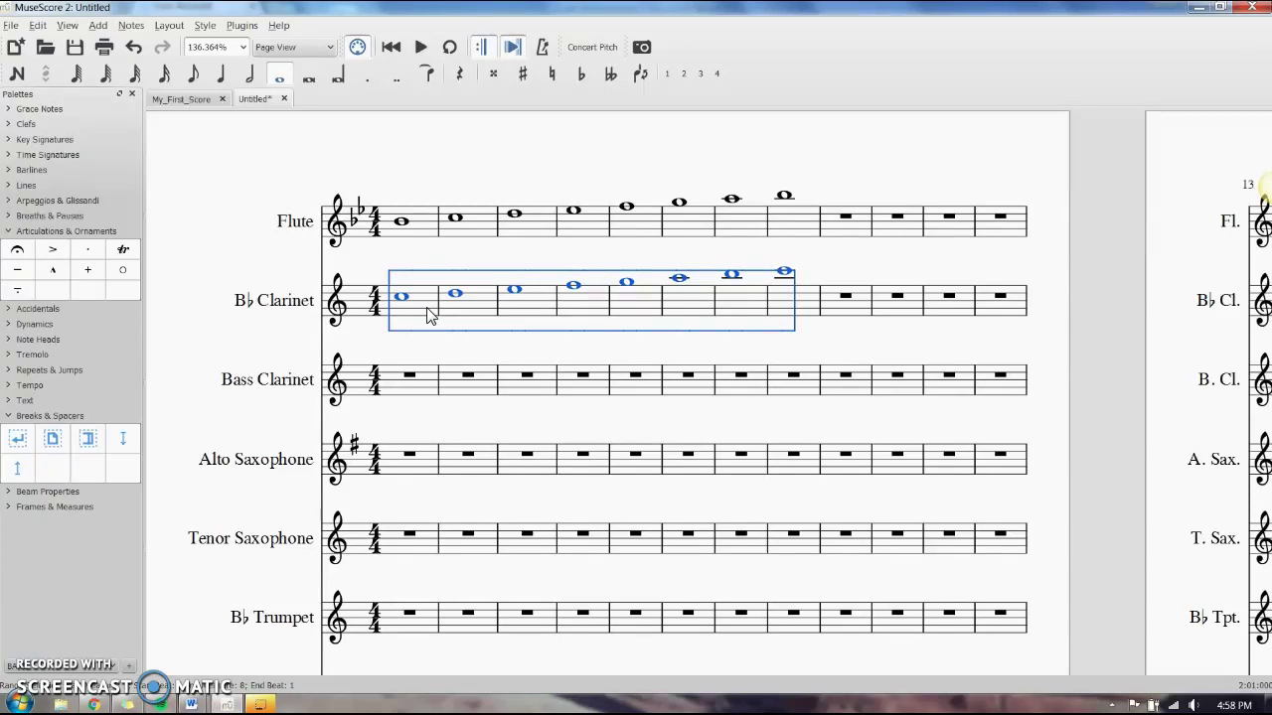
key(ctrl+Down)
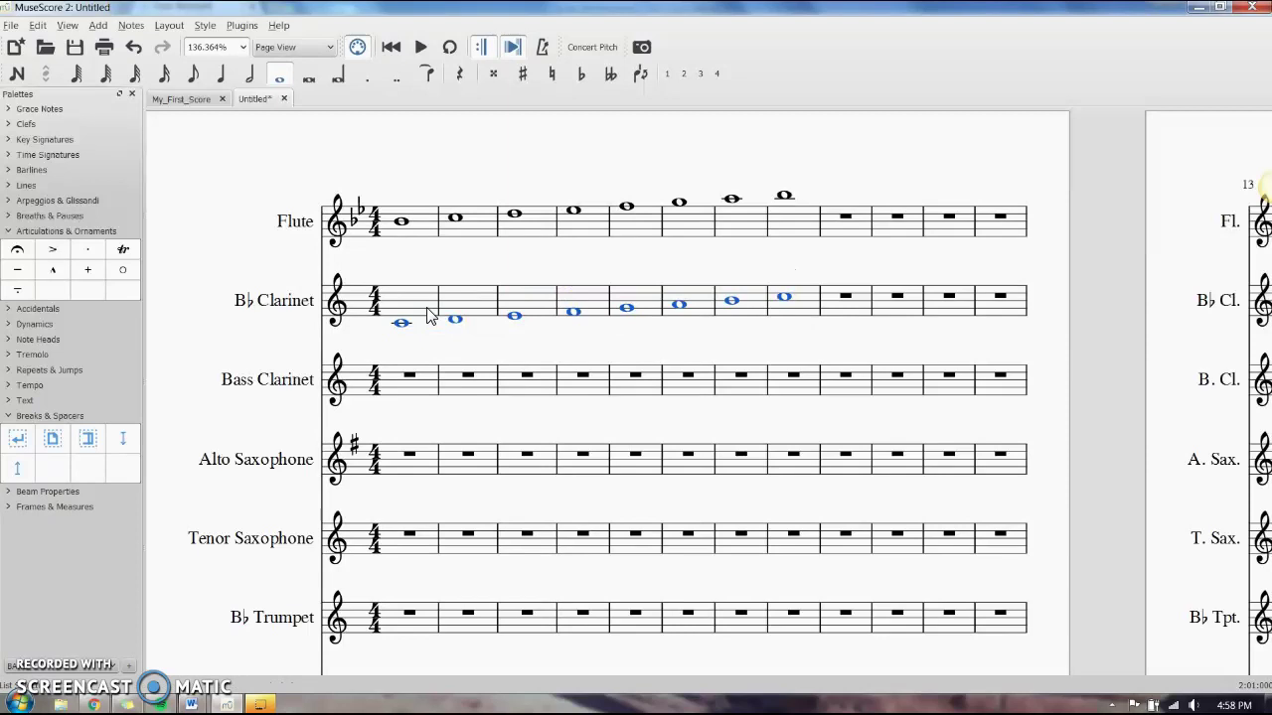
click(805, 334)
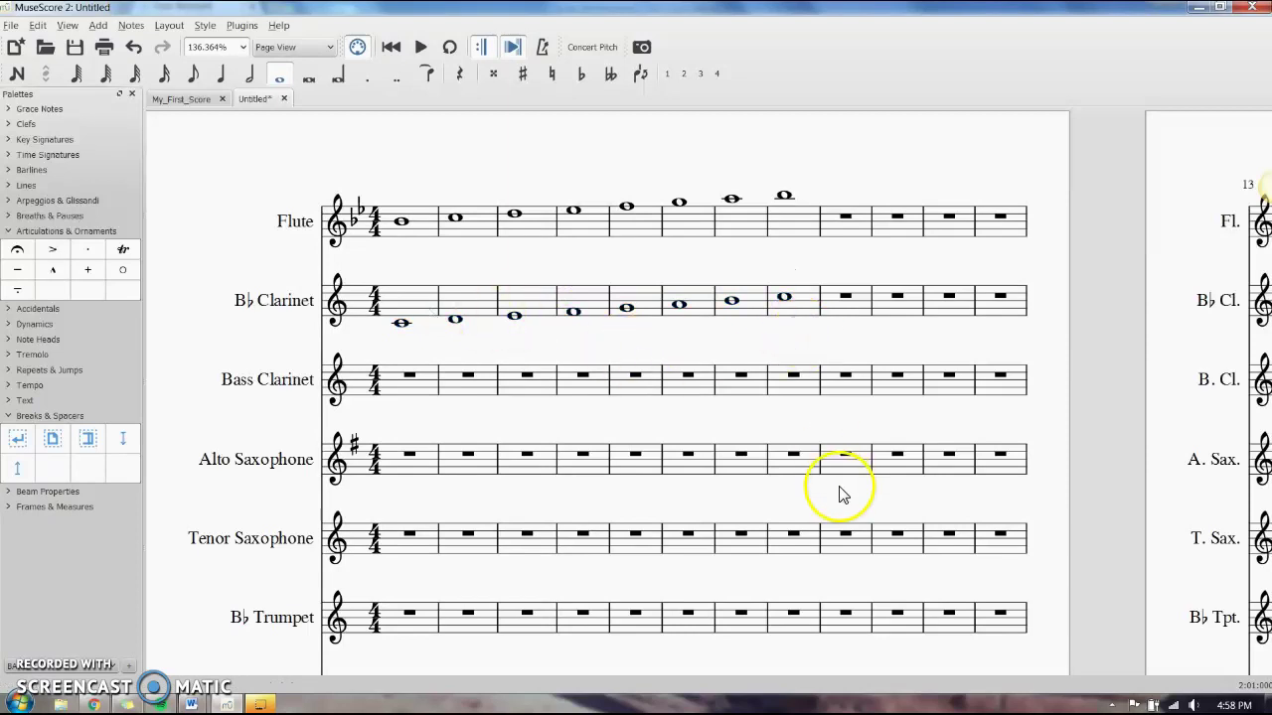
Step: Paste the flute scale into the first eight measures of the Bass Clarinet staff and lower it two octaves
click(417, 394)
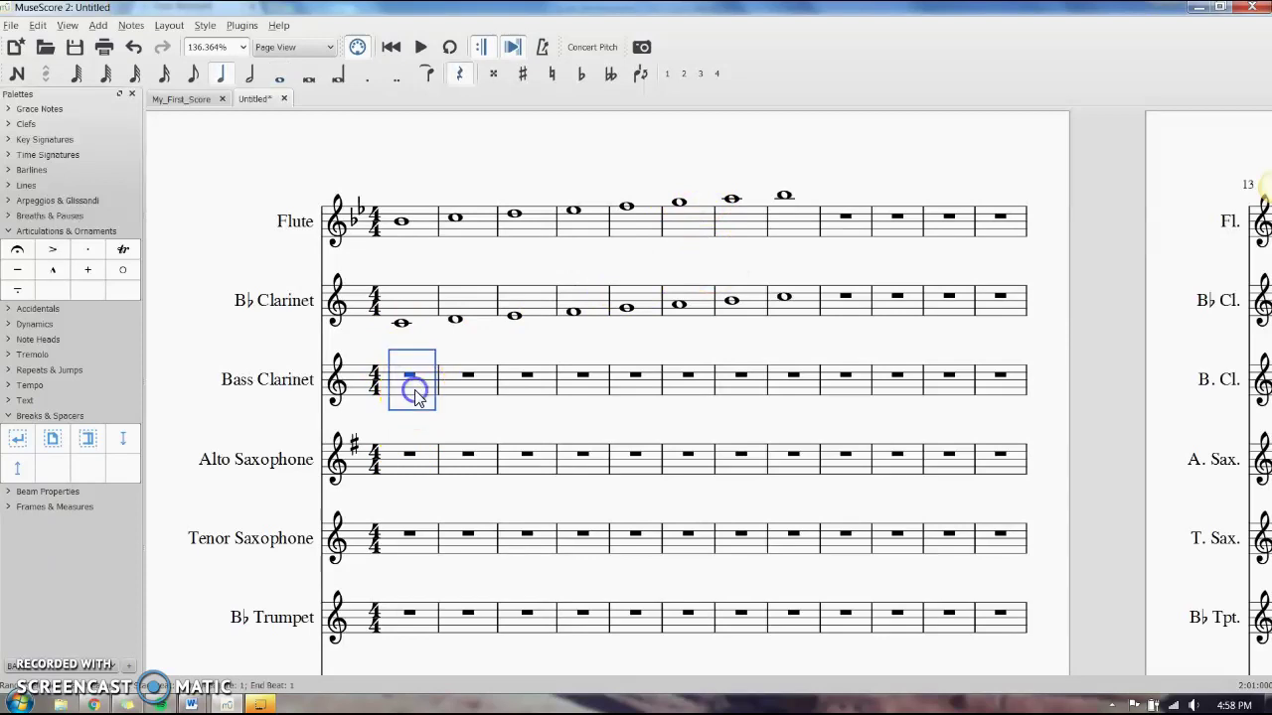
shift+click(792, 390)
key(ctrl+v)
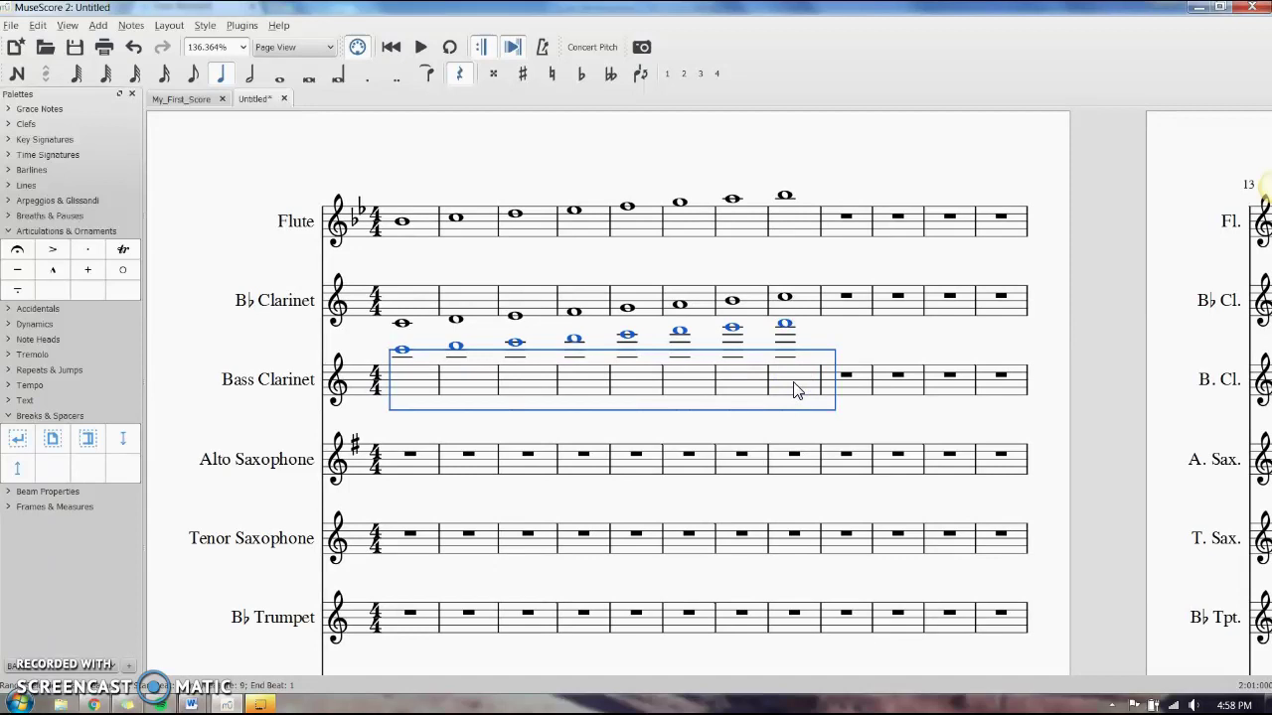
key(ctrl+Down)
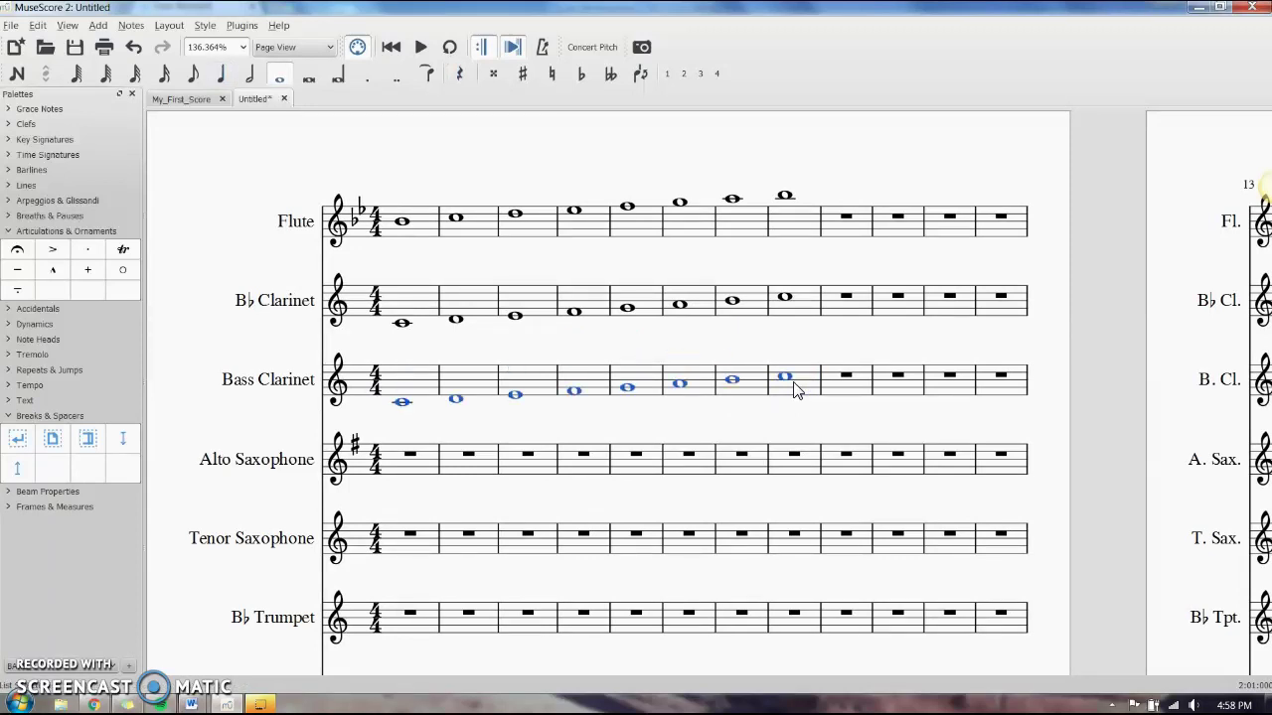
Step: Try to paste the flute scale into the first eight measures of the Alto Saxophone staff
scroll(540, 384, down, 2)
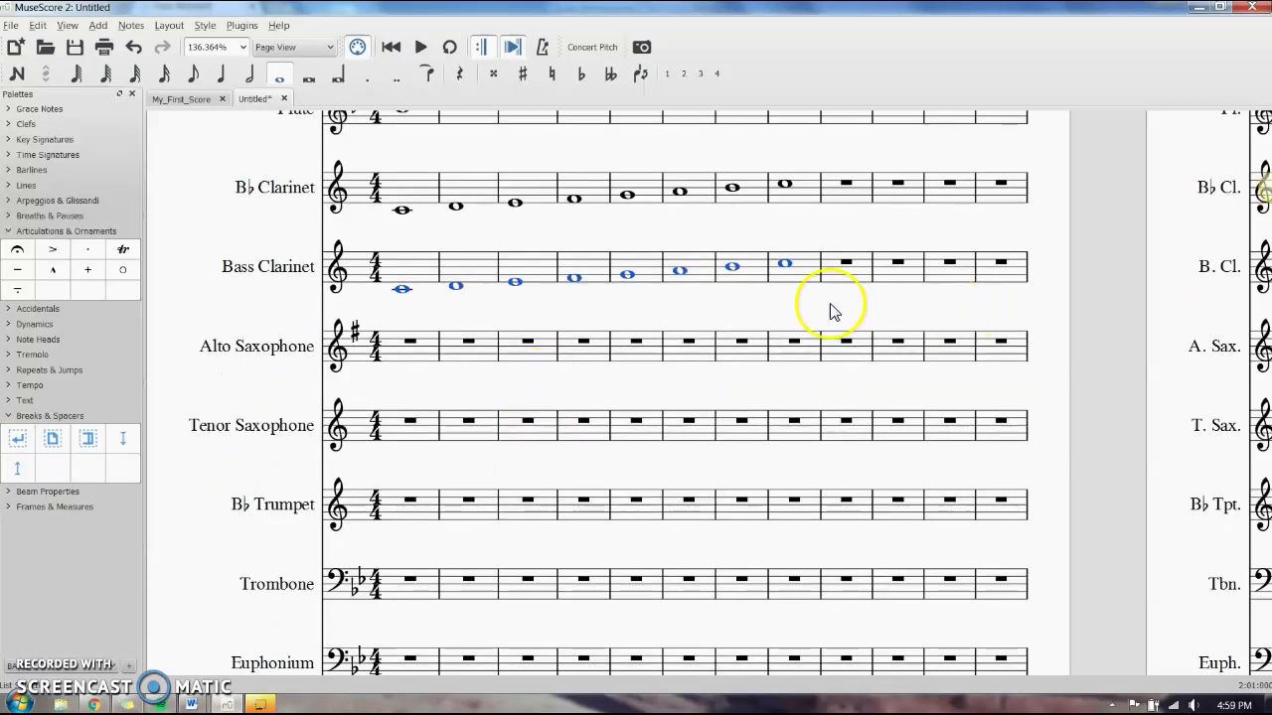
click(1016, 213)
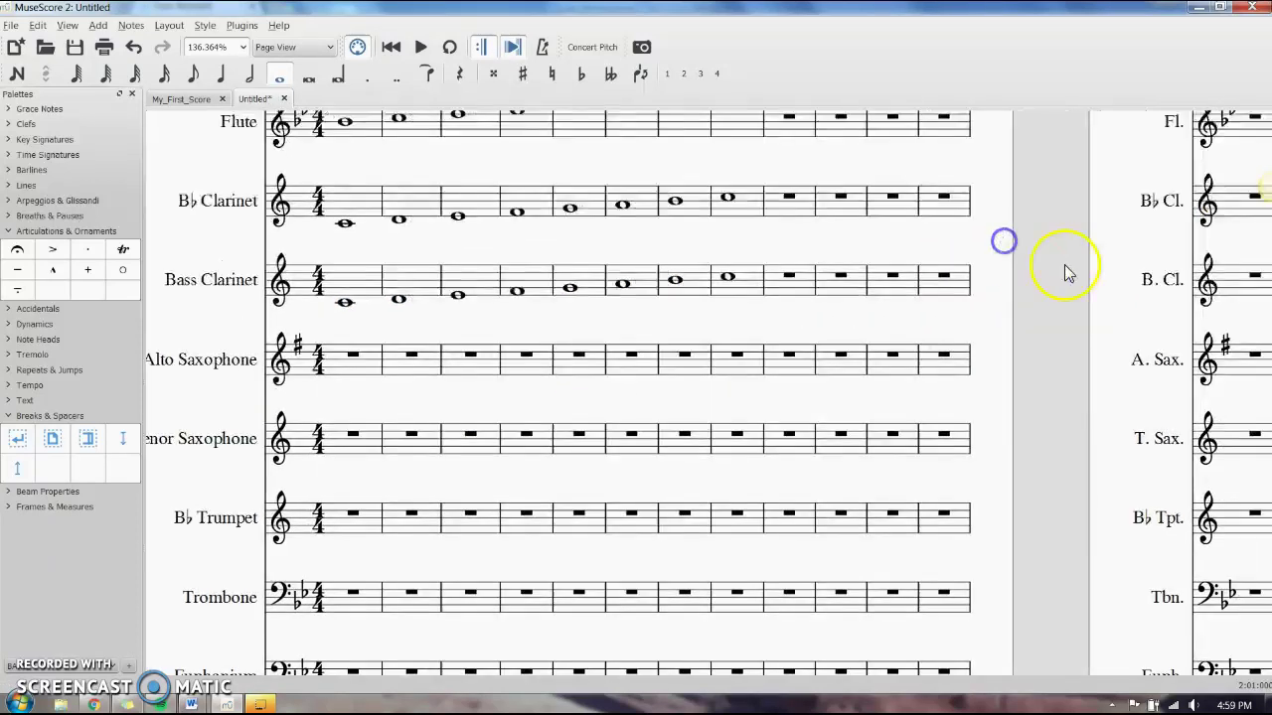
click(976, 204)
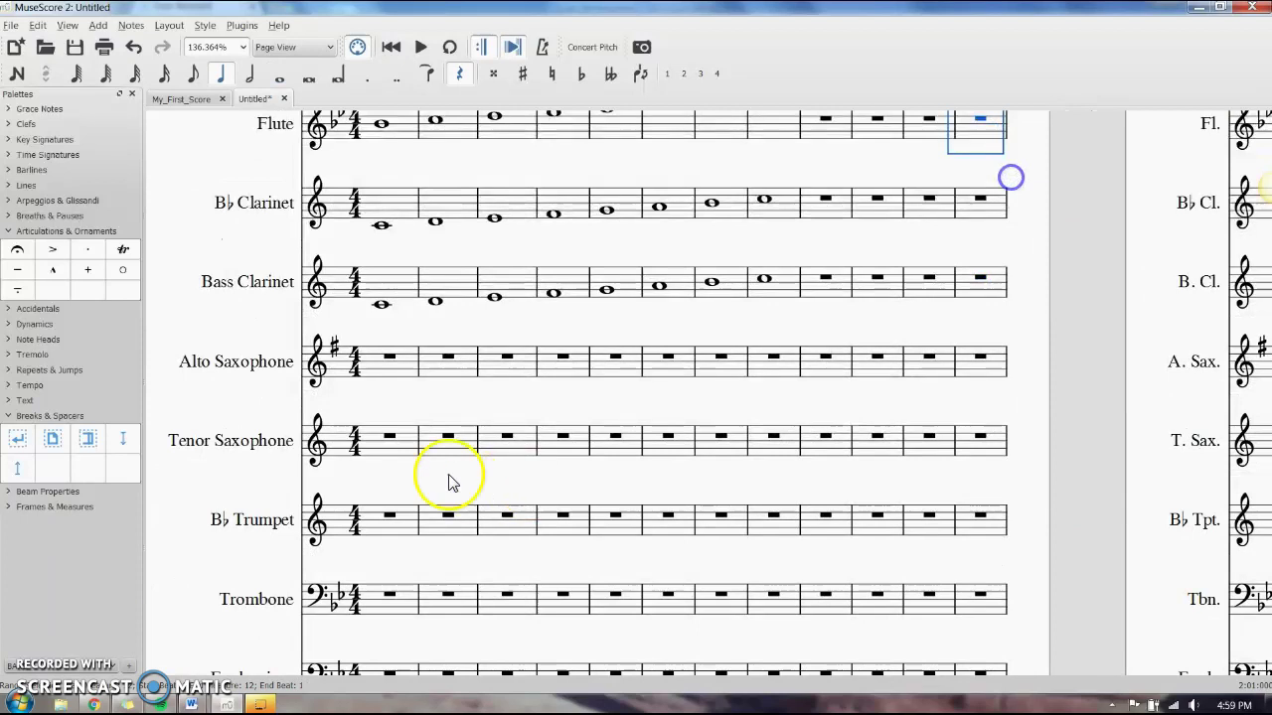
click(396, 360)
shift+click(789, 370)
key(ctrl+v)
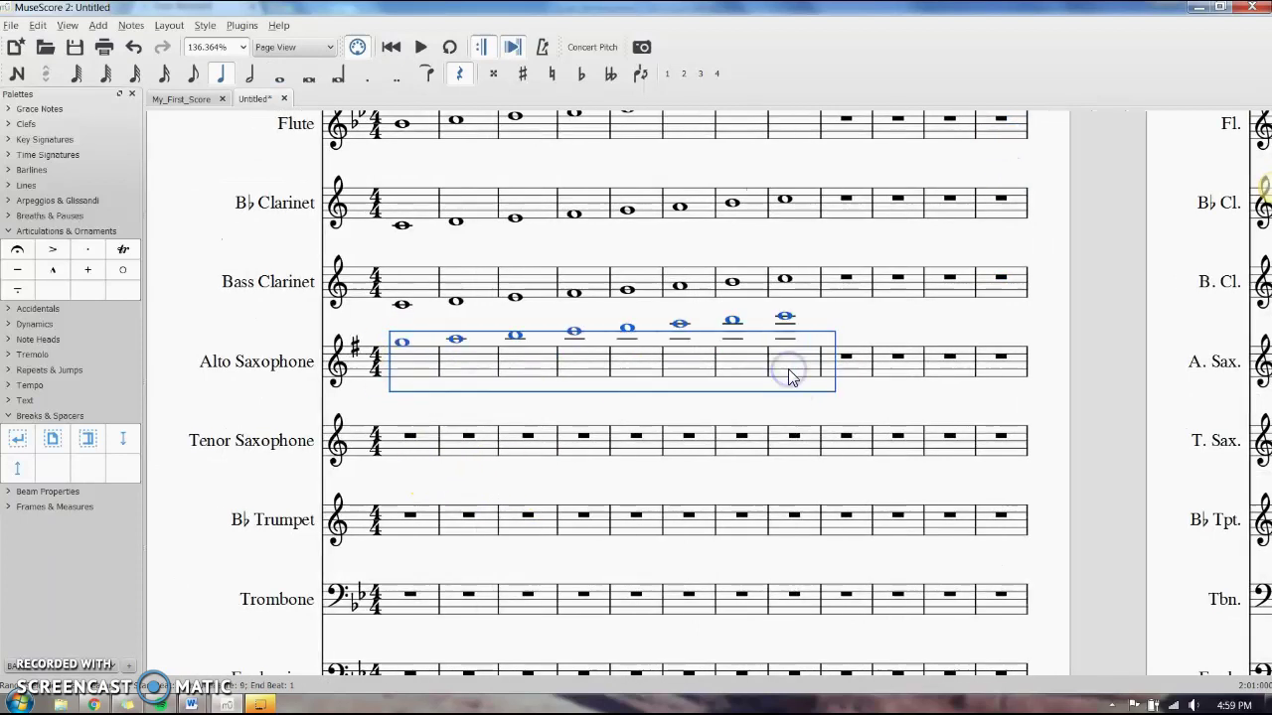
drag(951, 411, 1001, 438)
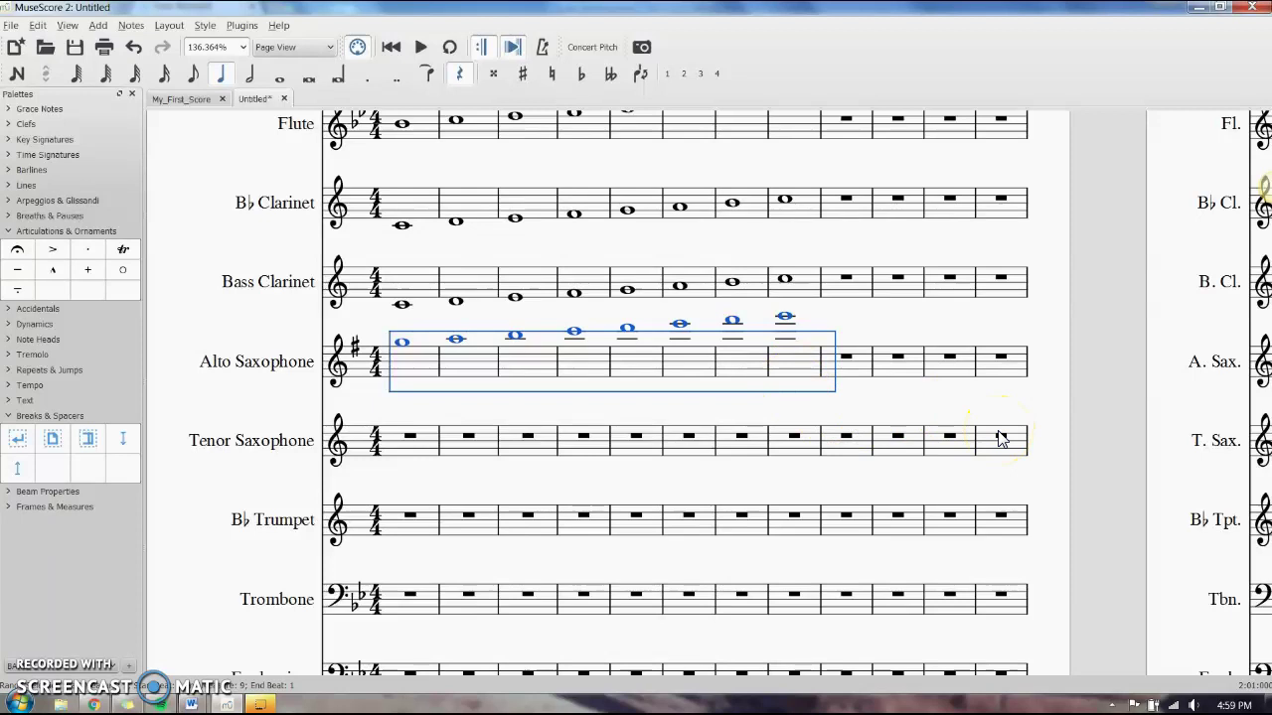
click(994, 354)
key(ctrl+z)
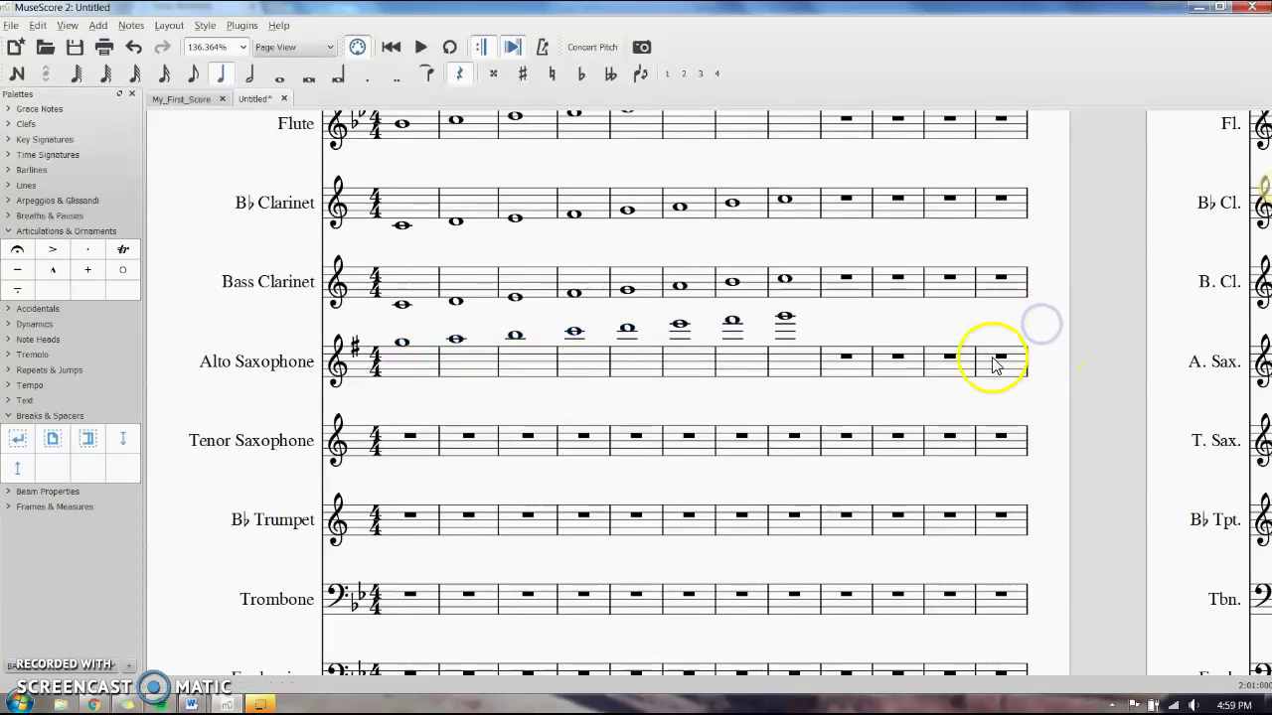
Step: Copy the flute's eight-note scale again into the Alto Saxophone staff from the first measure and lower it one octave
click(1050, 304)
drag(1060, 228, 1044, 397)
click(427, 280)
drag(335, 276, 414, 270)
click(807, 265)
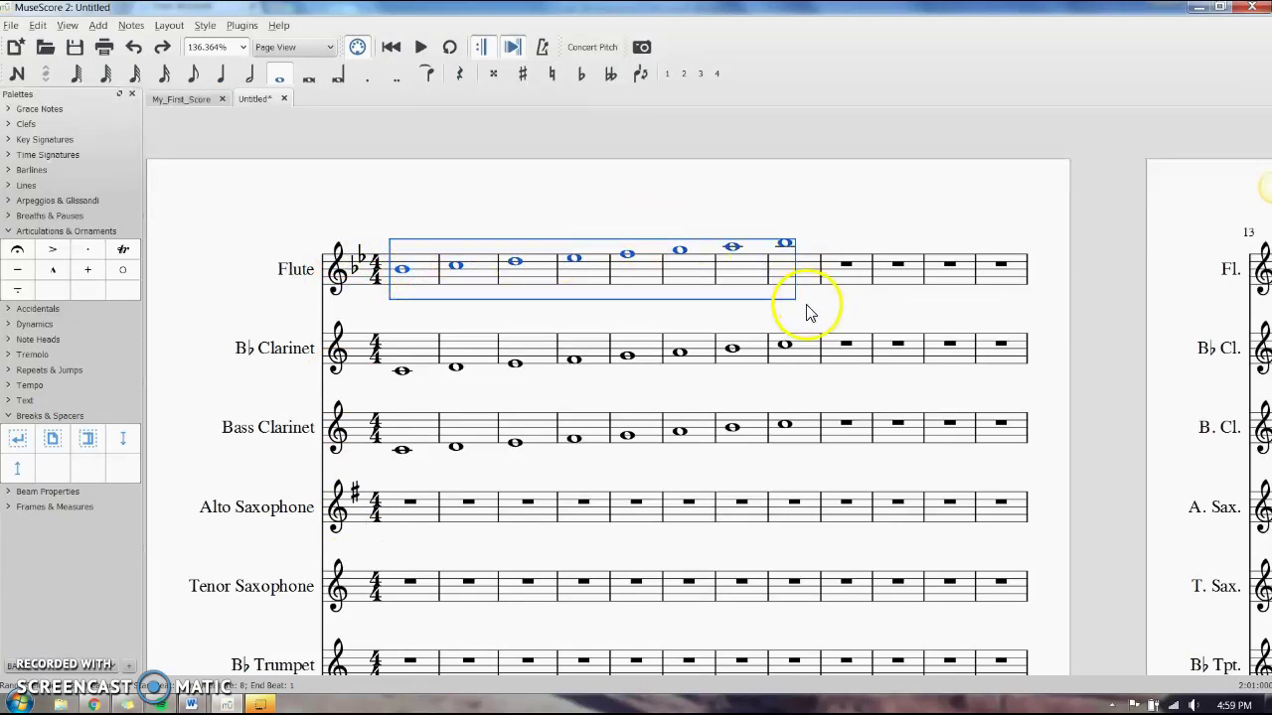
scroll(774, 331, down, 3)
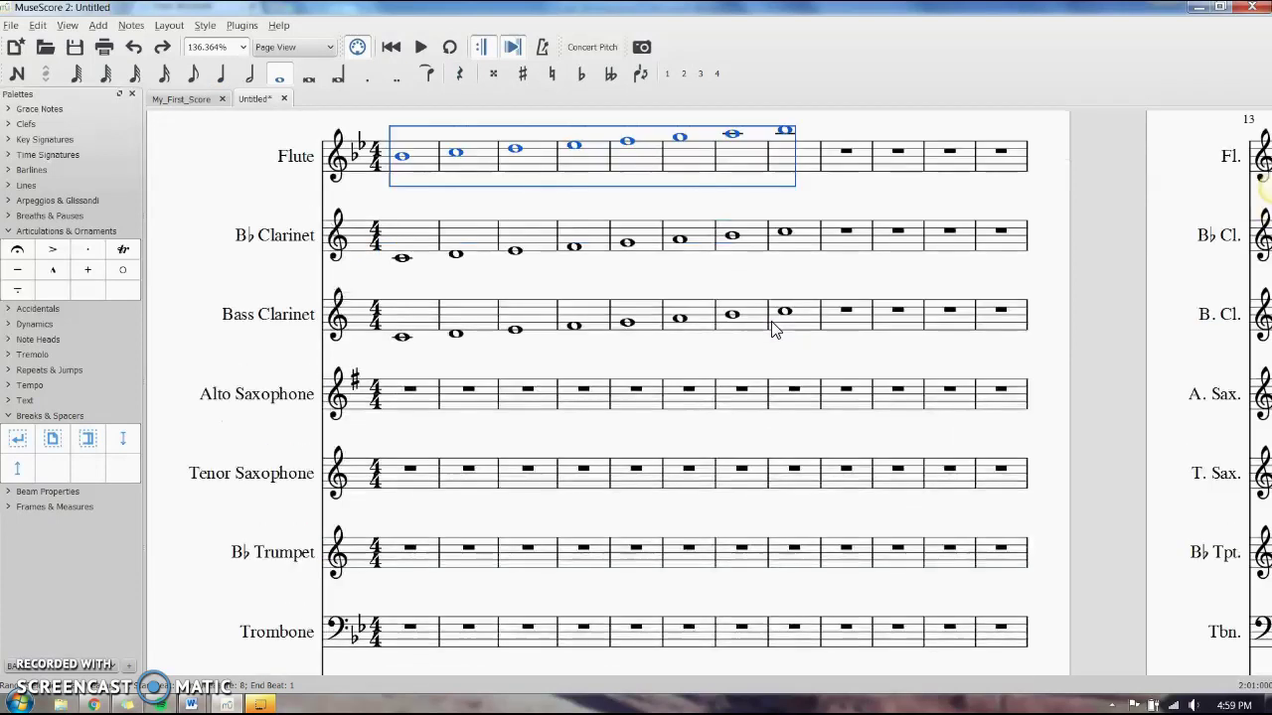
click(416, 341)
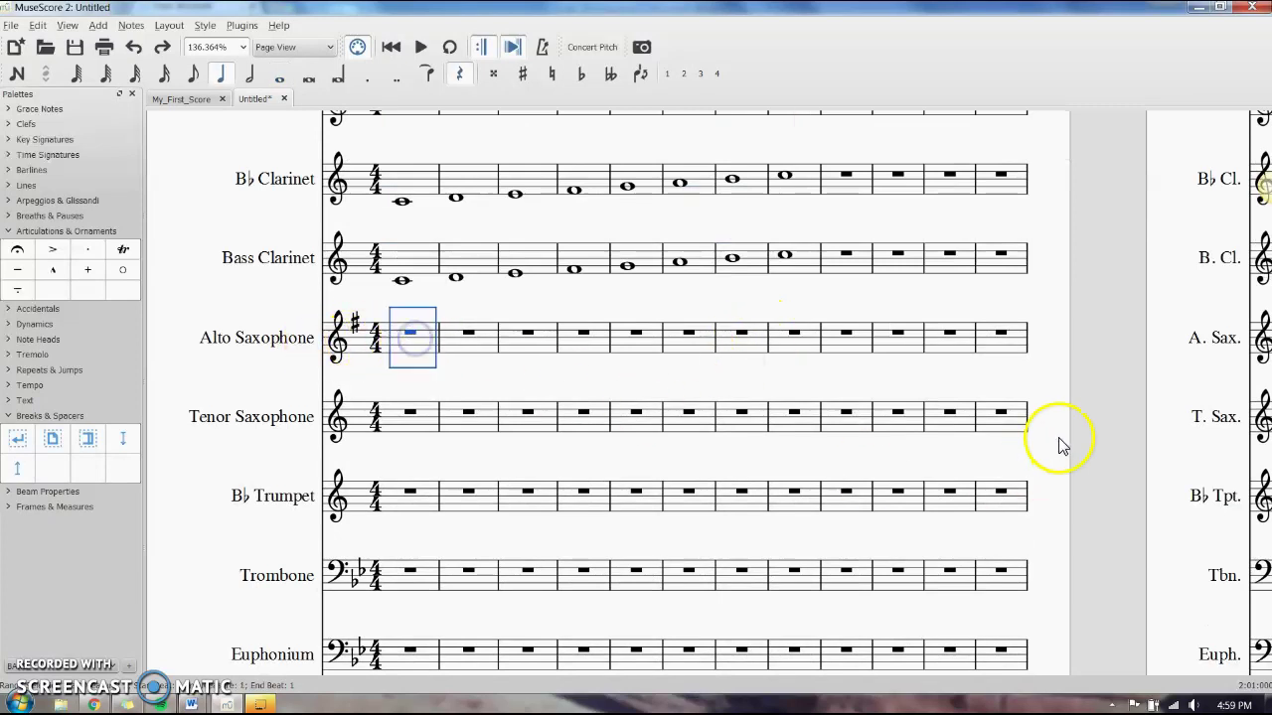
shift+click(1002, 356)
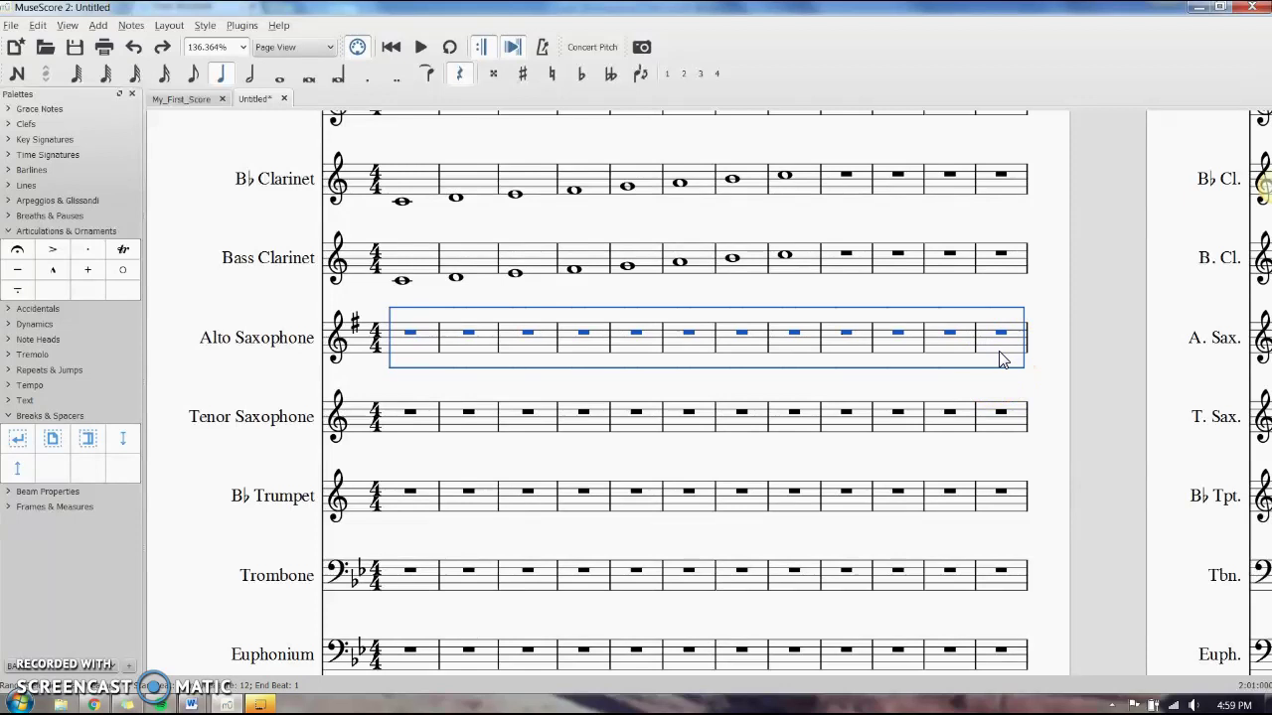
key(ctrl+v)
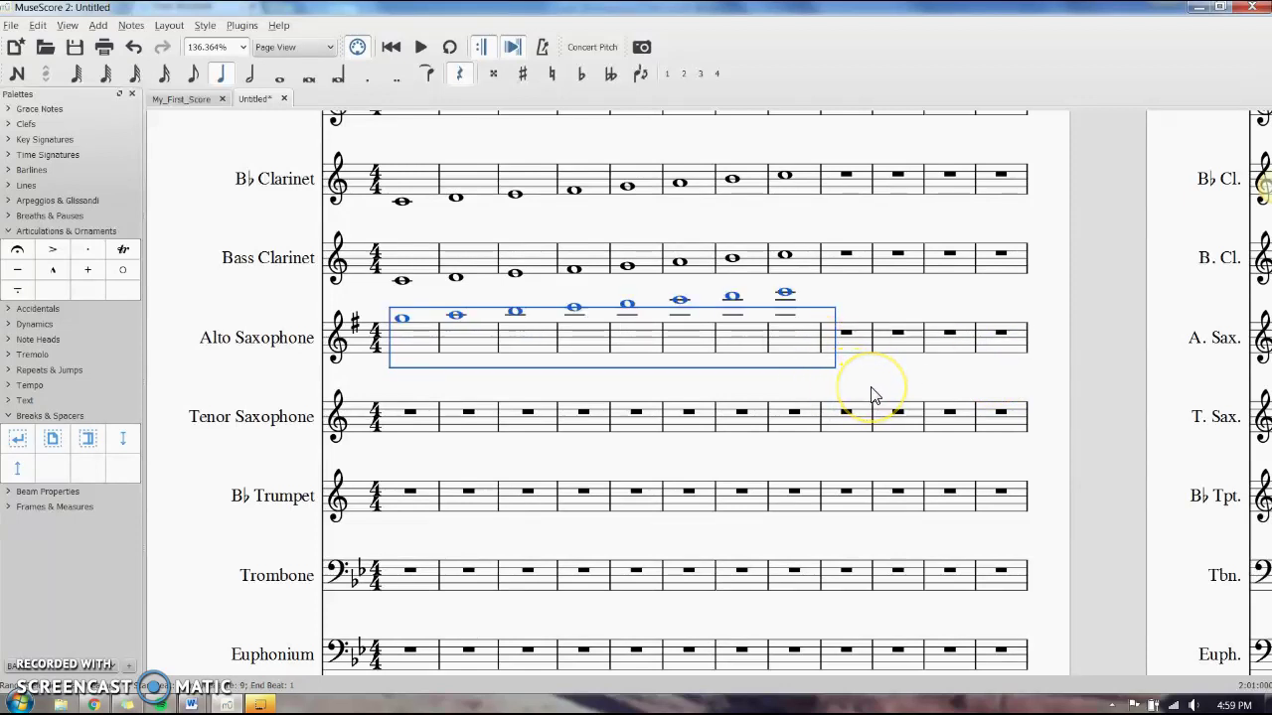
key(ctrl+Down)
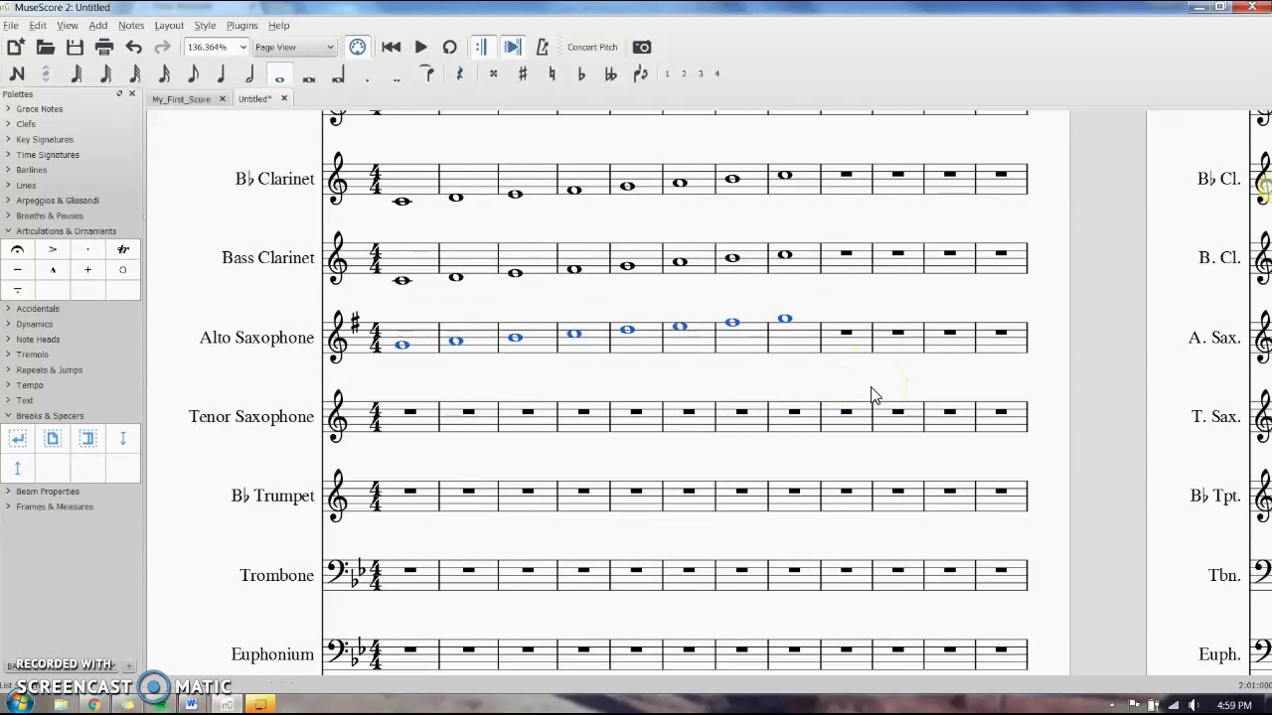
Step: Paste the flute scale into the first eight measures of the Tenor Saxophone staff and lower it two octaves
click(409, 413)
shift+click(795, 413)
key(ctrl+v)
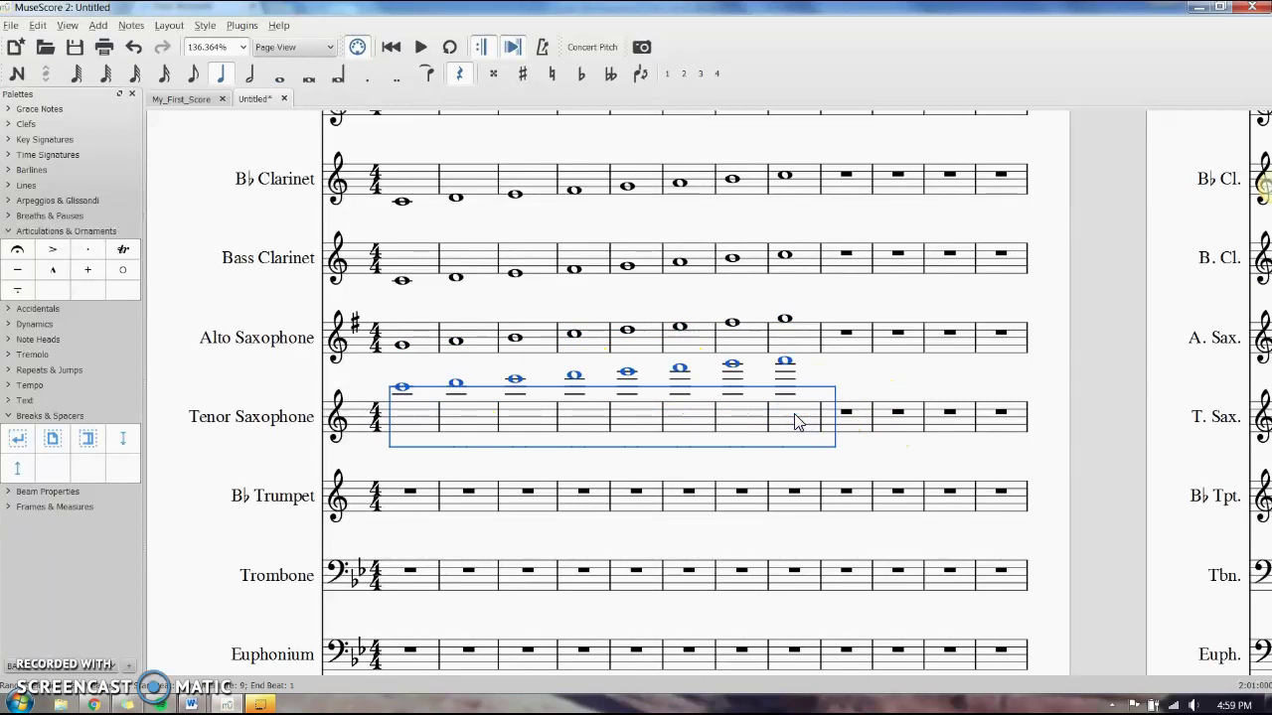
key(ctrl+Down)
key(ctrl+Down)
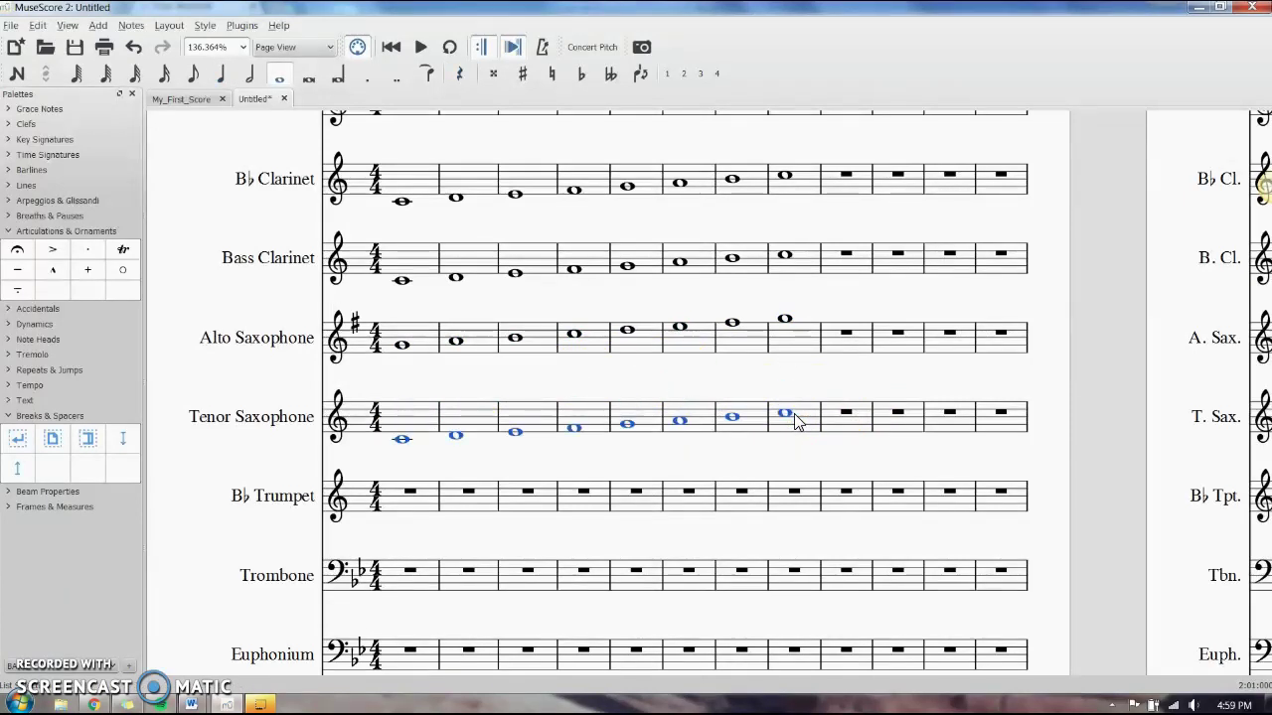
Step: Paste the flute scale into the first eight measures of the B♭ Trumpet staff and lower it one octave
click(411, 491)
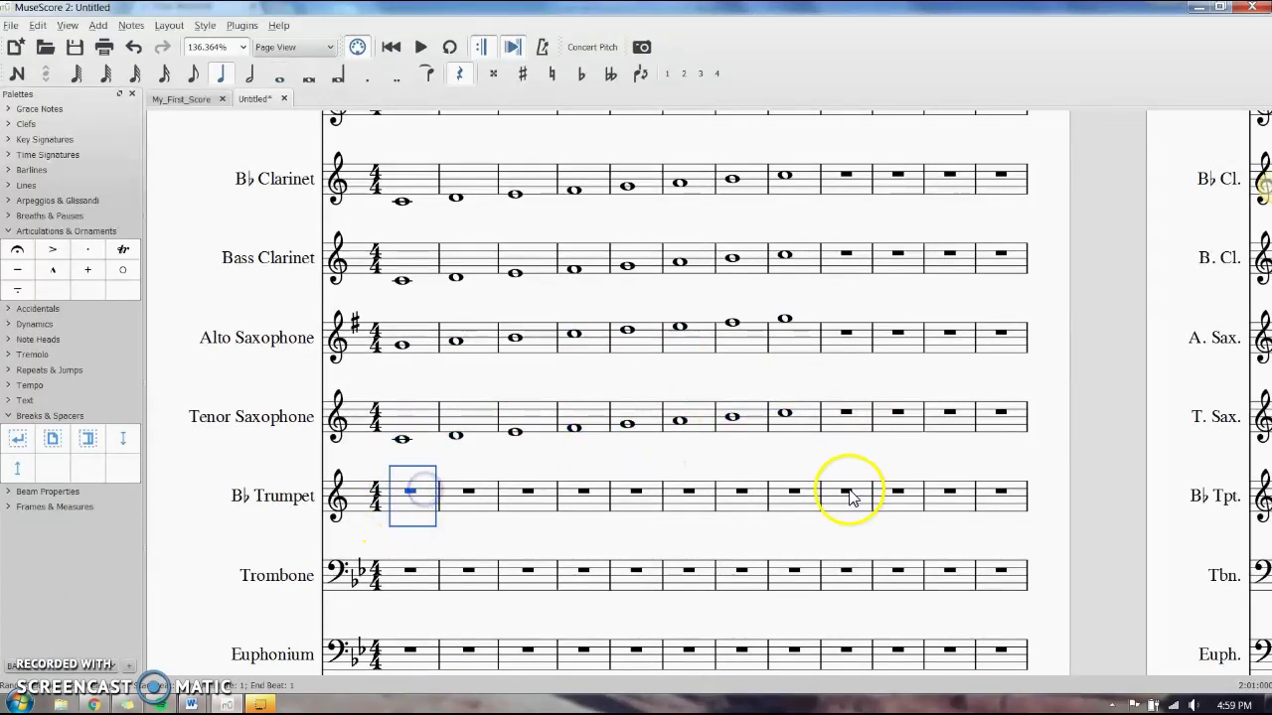
shift+click(803, 507)
key(ctrl+v)
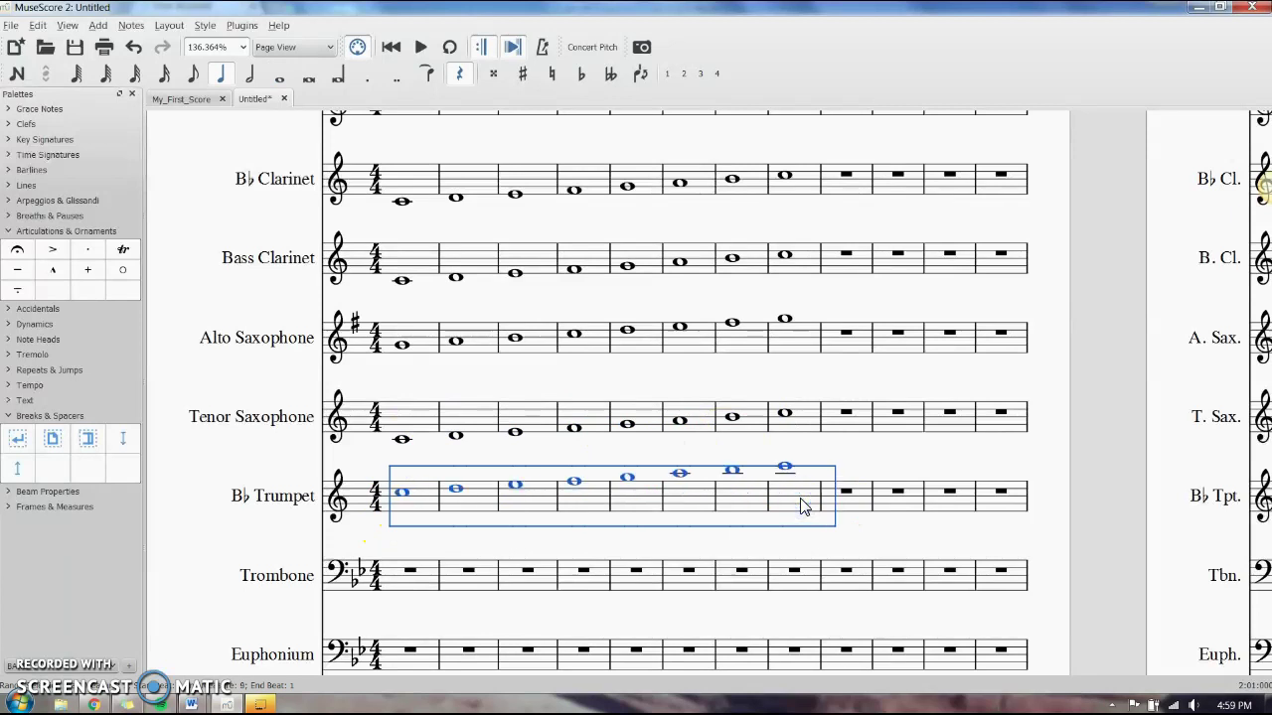
key(ctrl+Down)
Step: Paste the flute scale into the first eight measures of the Trombone staff and lower it two octaves
scroll(815, 497, down, 3)
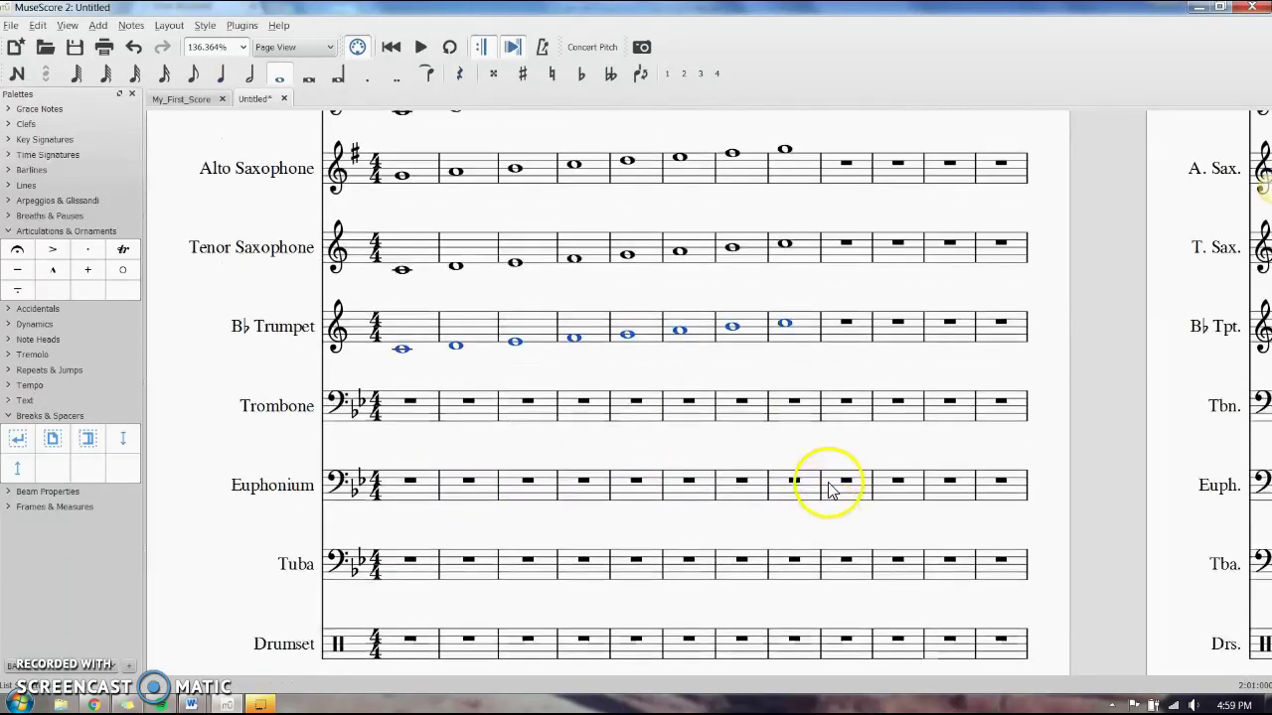
click(428, 410)
shift+click(795, 411)
key(ctrl+v)
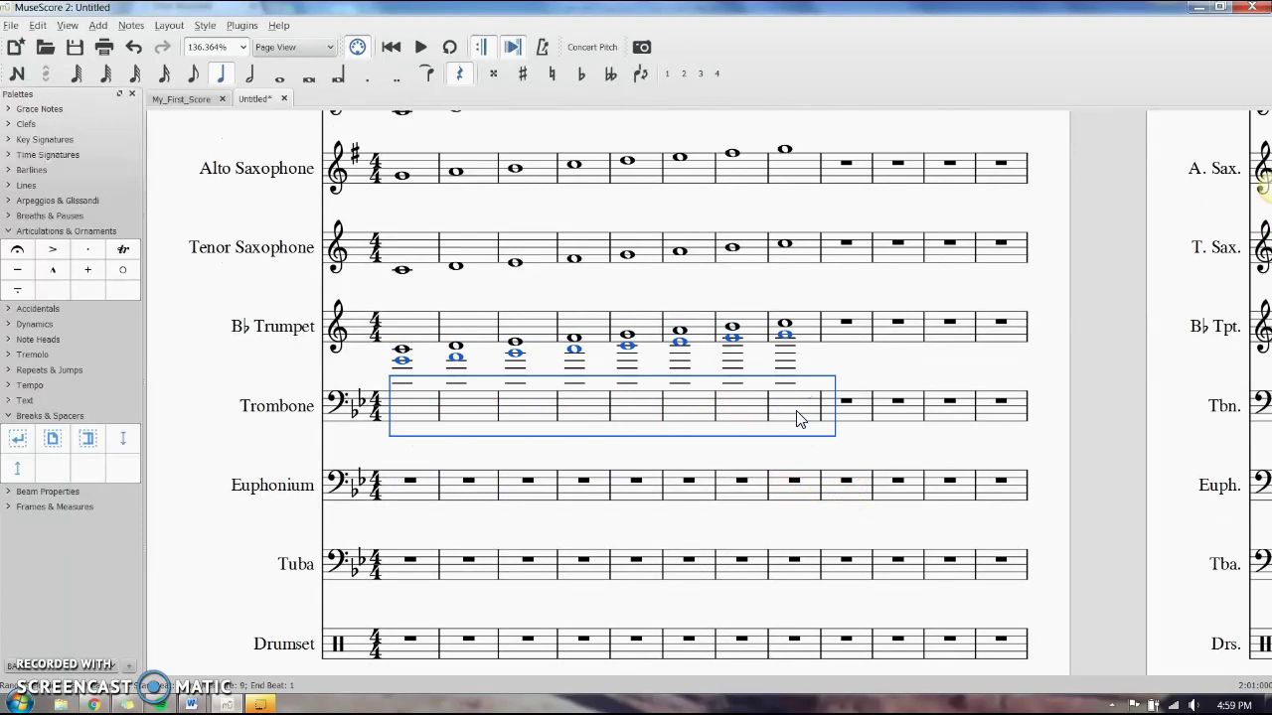
key(ctrl+Down)
key(ctrl+Down)
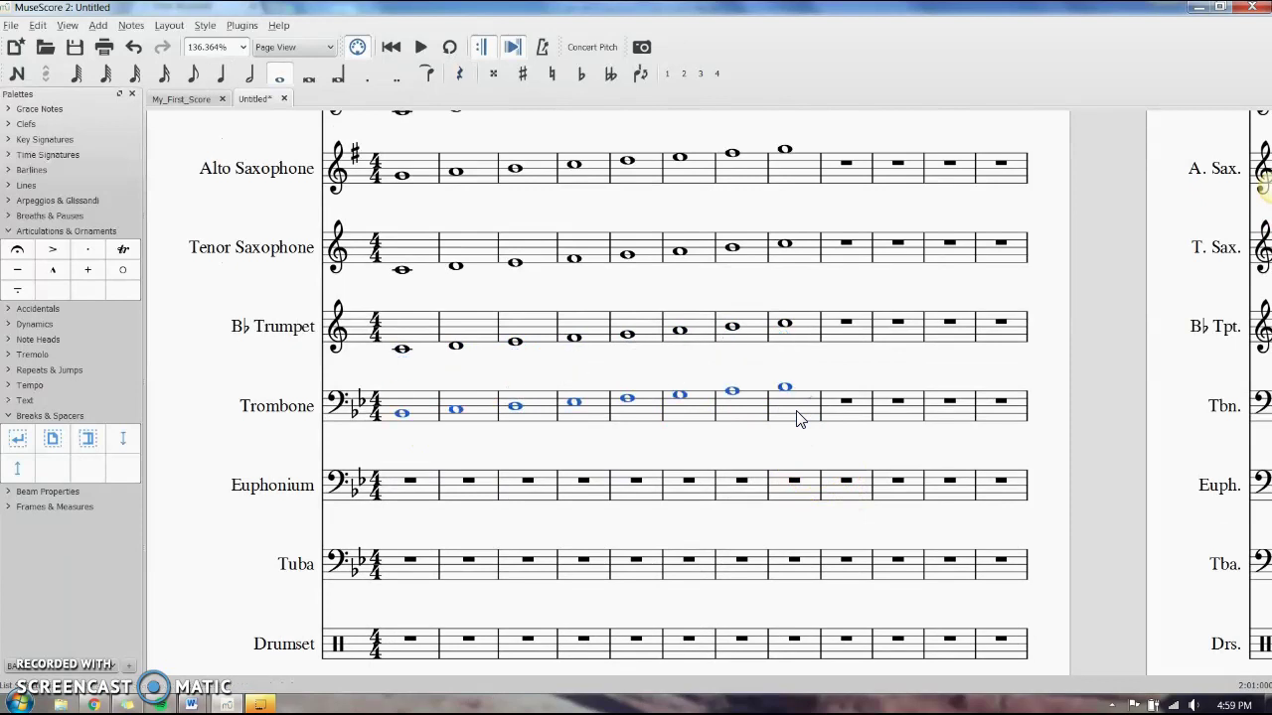
Step: Paste the flute scale into the first eight measures of the Euphonium staff and lower it two octaves
click(430, 494)
shift+click(810, 490)
key(ctrl+v)
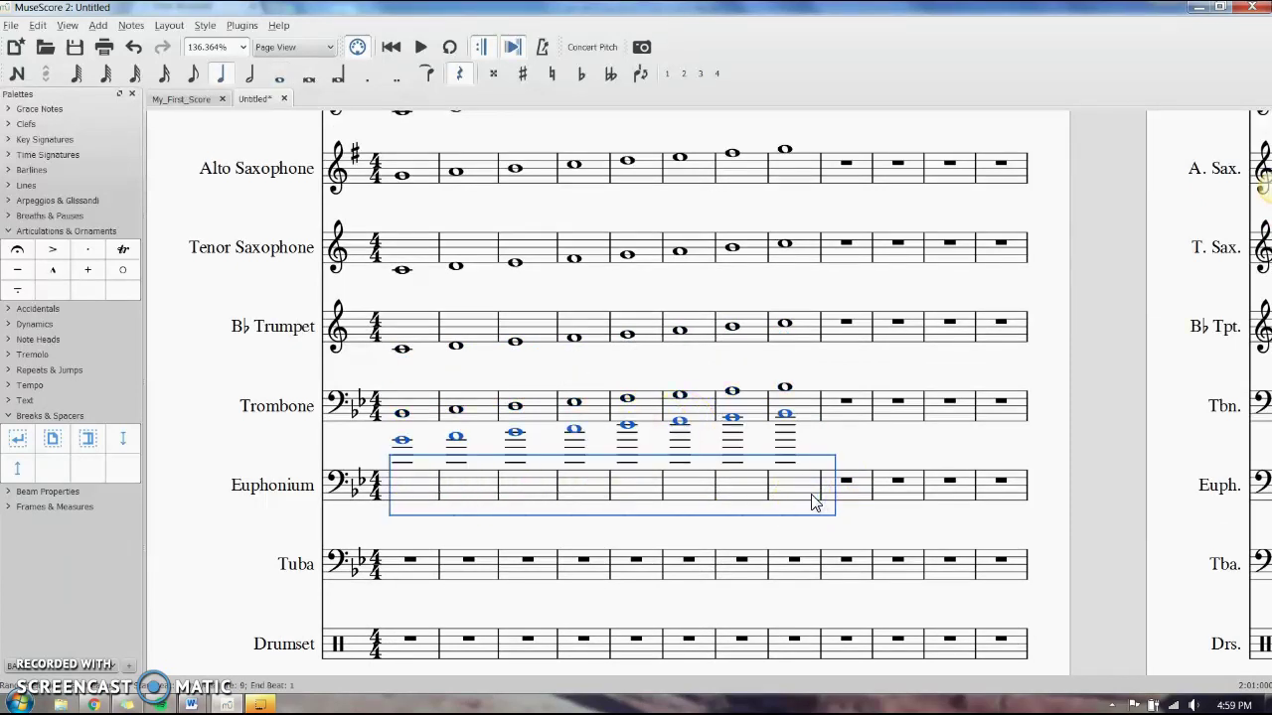
key(ctrl+Down)
key(ctrl+Down)
Step: Paste the flute scale into the first eight measures of the Tuba staff and lower it two octaves
scroll(745, 504, down, 2)
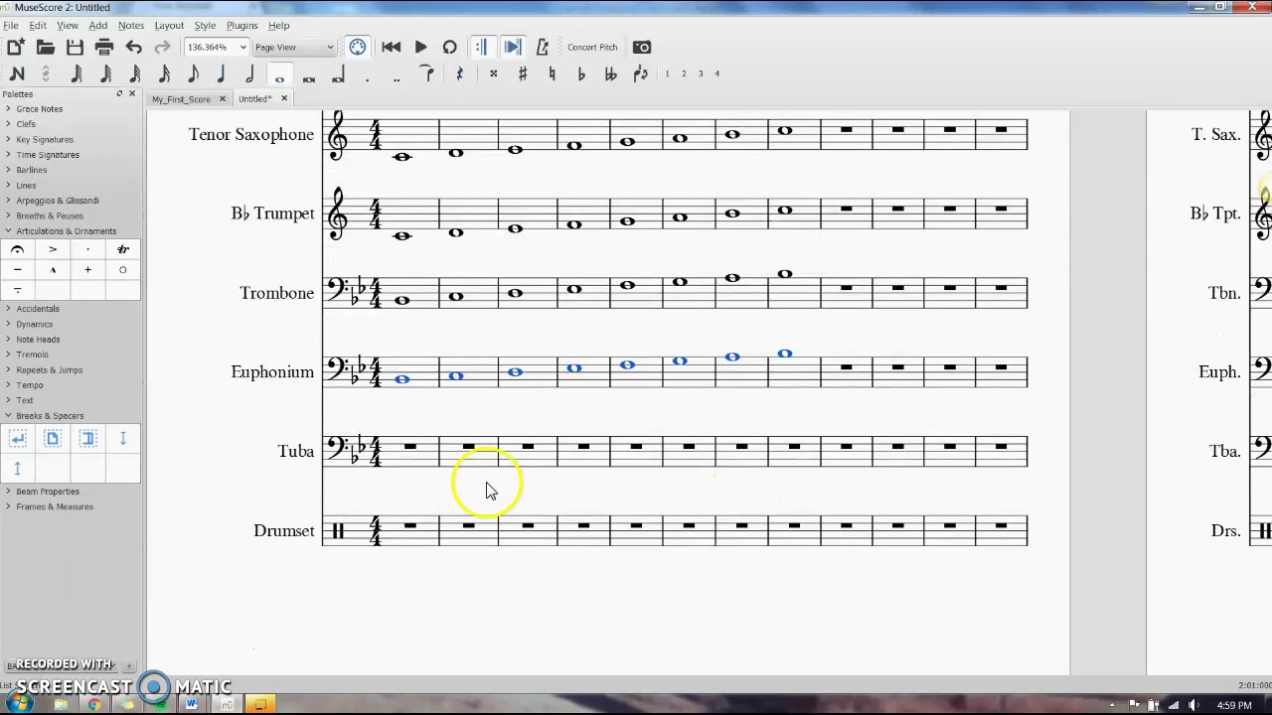
click(428, 461)
shift+click(800, 469)
key(ctrl+v)
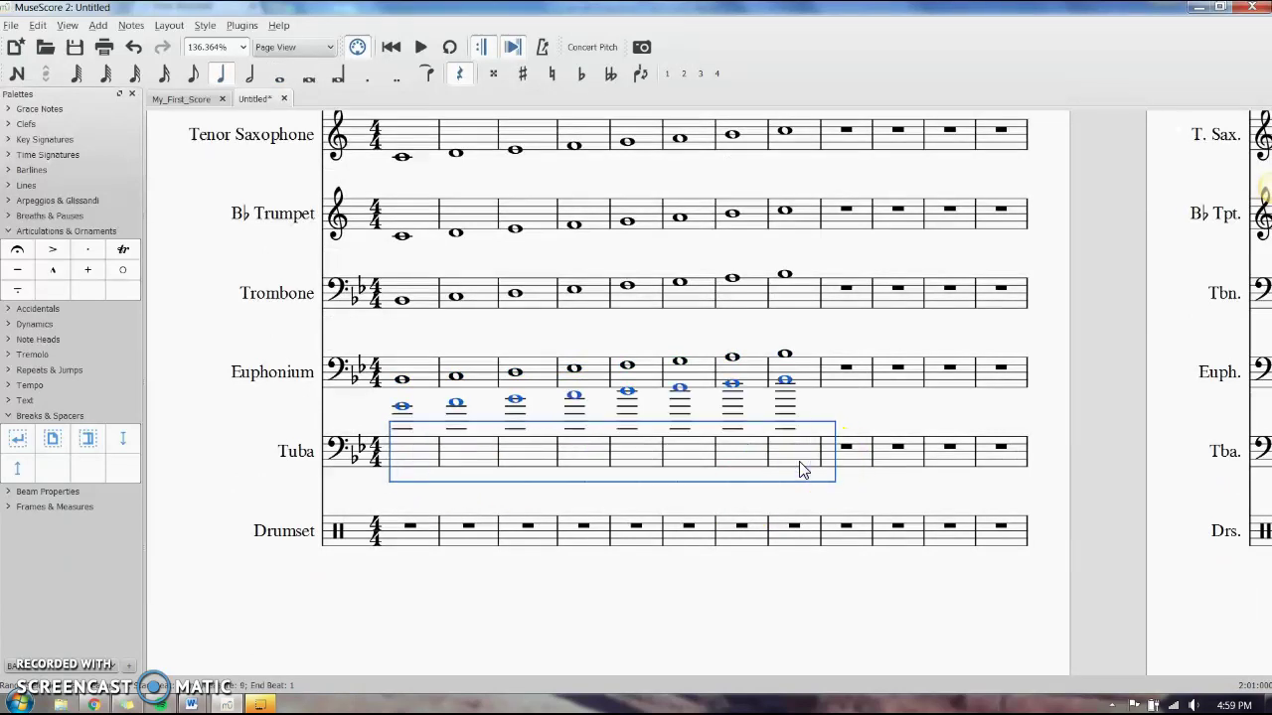
key(ctrl+Down)
key(ctrl+Down)
click(644, 605)
Step: Enter a sixteenth-note D and, after a sixteenth rest, a sixteenth-note G–C chord in measure 17 of the Flute staff
scroll(860, 334, up, 1)
scroll(860, 334, up, 5)
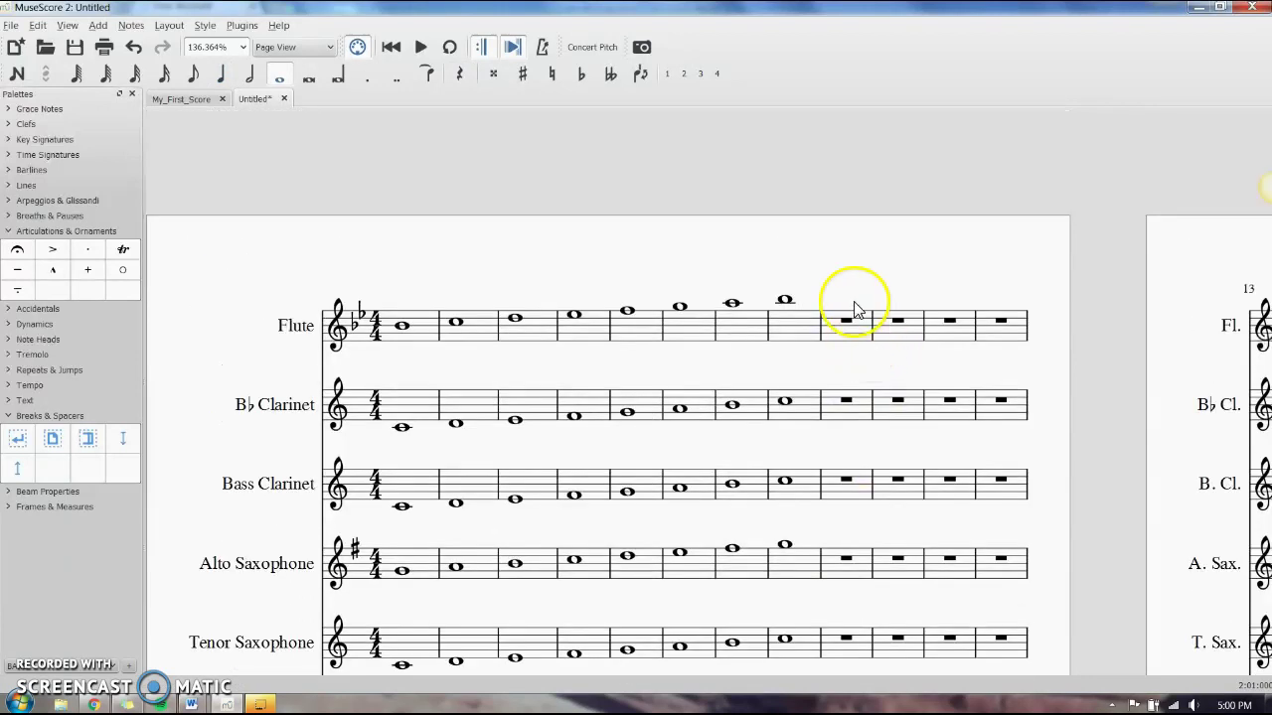
scroll(830, 268, right, 1)
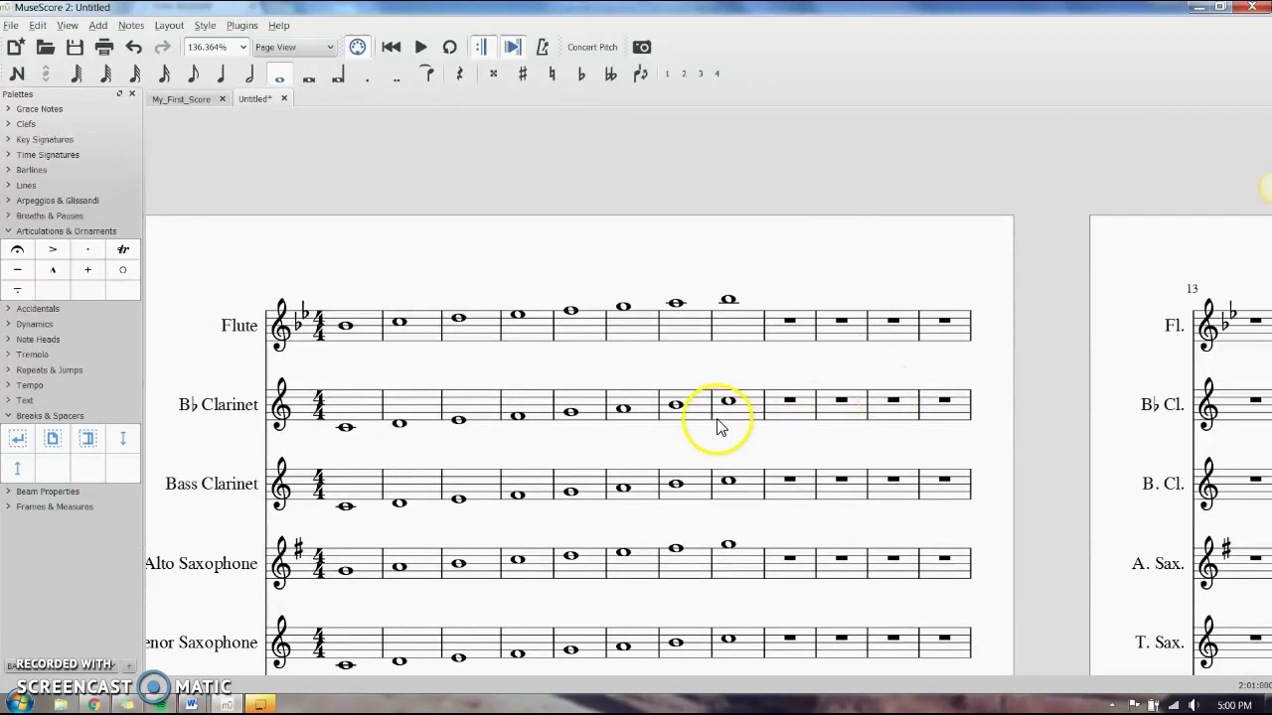
scroll(937, 338, right, 8)
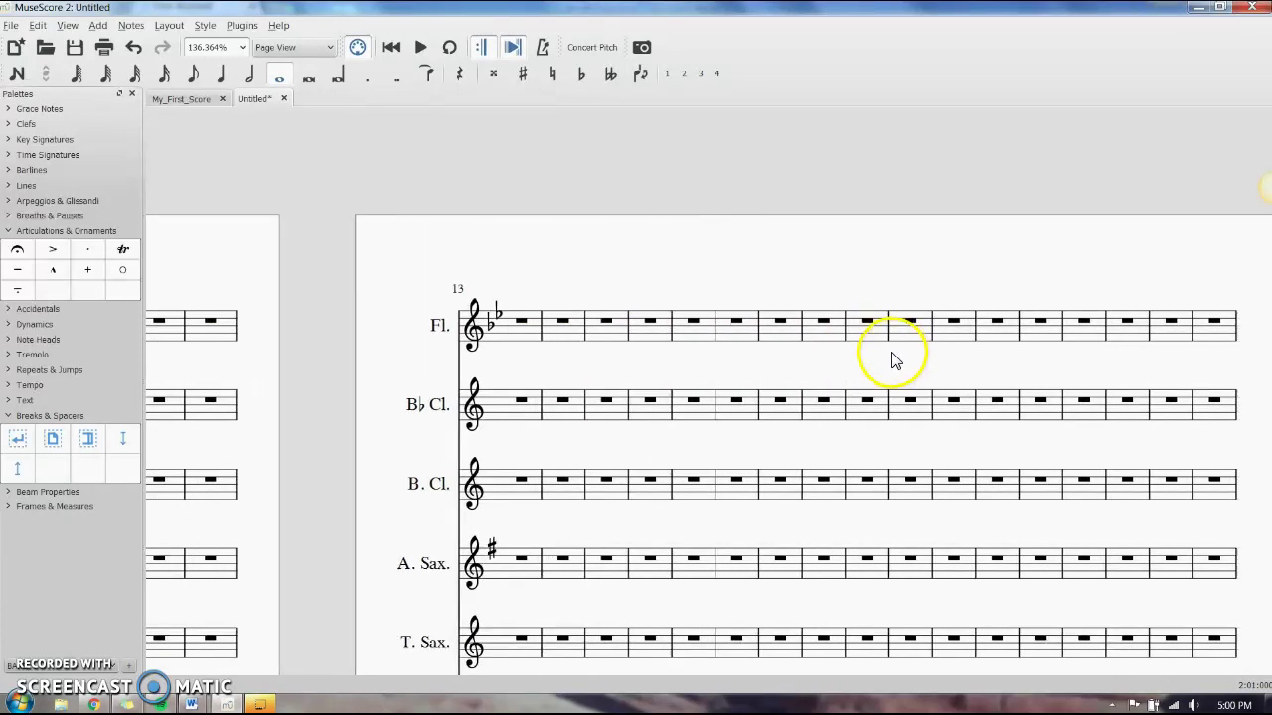
click(693, 321)
click(16, 73)
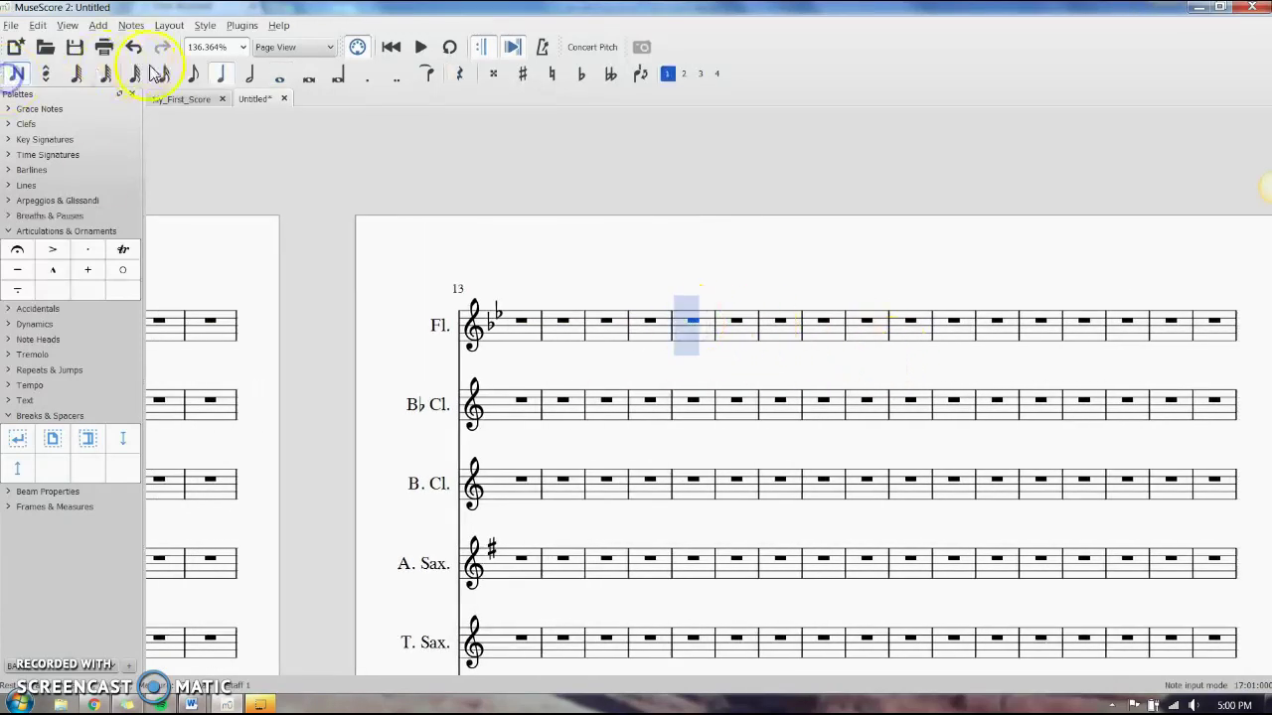
click(164, 74)
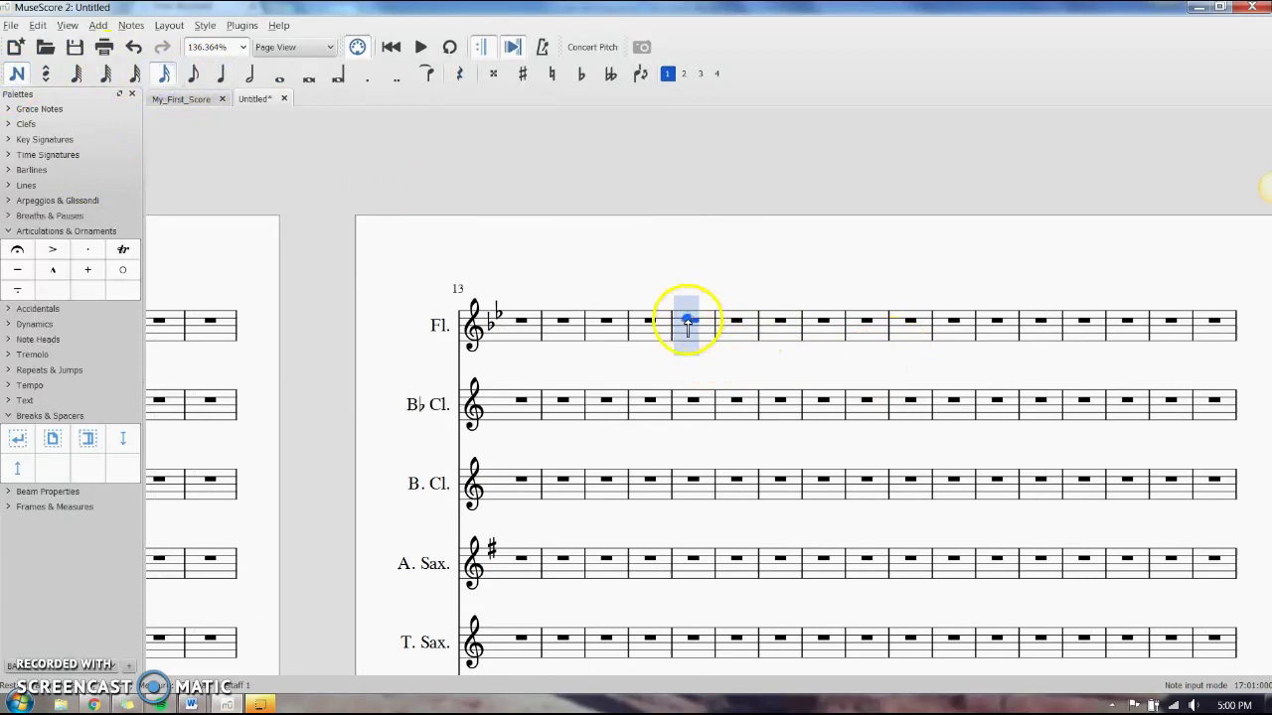
click(687, 323)
click(716, 330)
Step: Add an eighth-note A, a quarter-note B♭ and an eighth-note B♭ to the flute's measure 17, finishing note input
click(189, 75)
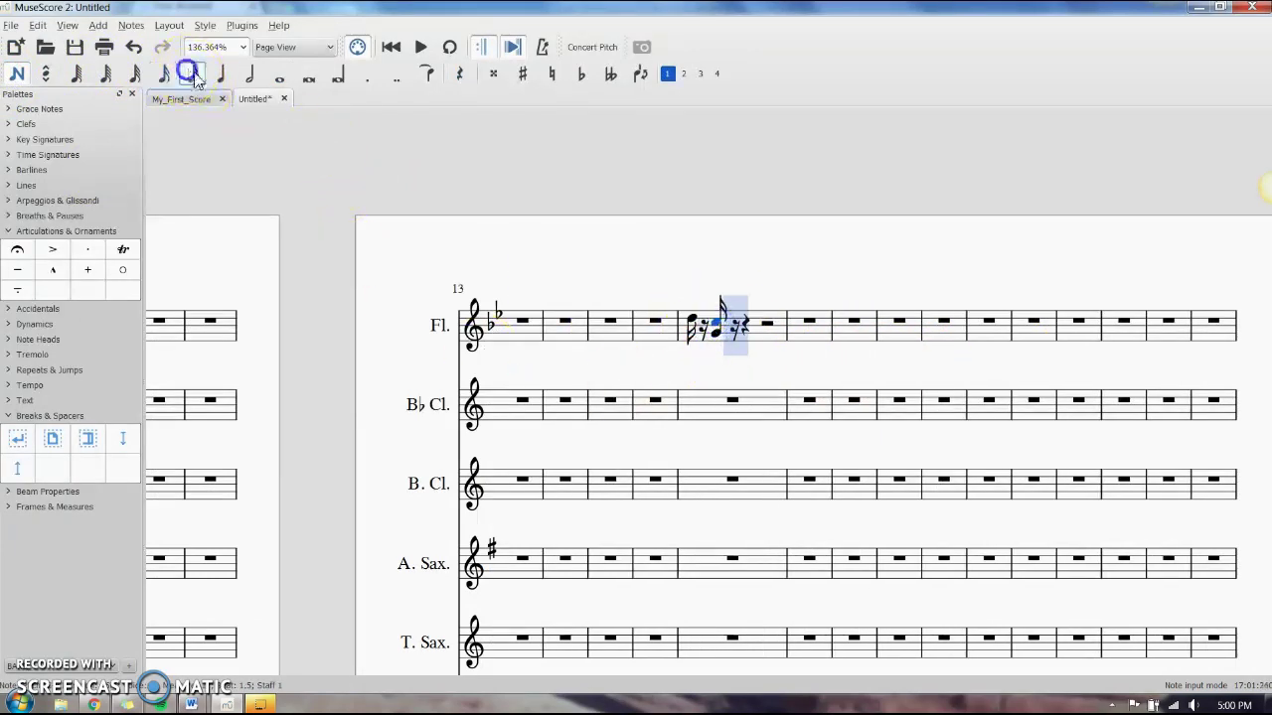
click(732, 325)
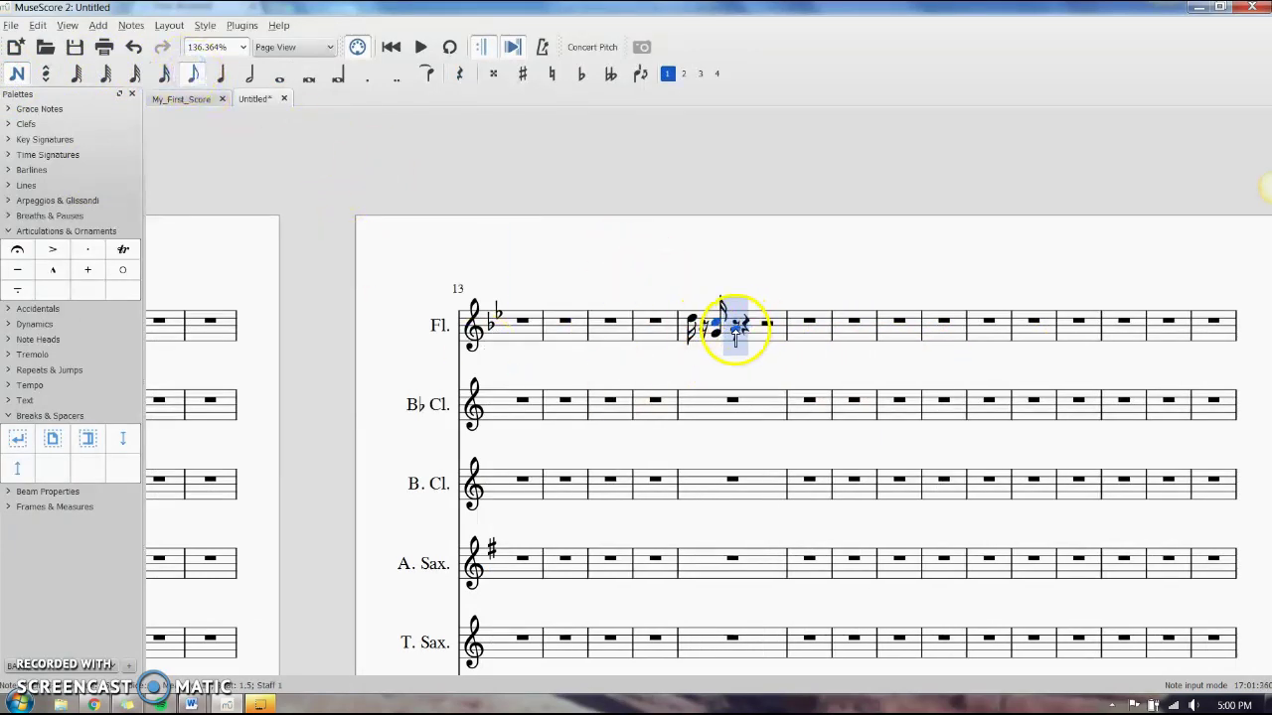
click(221, 74)
click(739, 327)
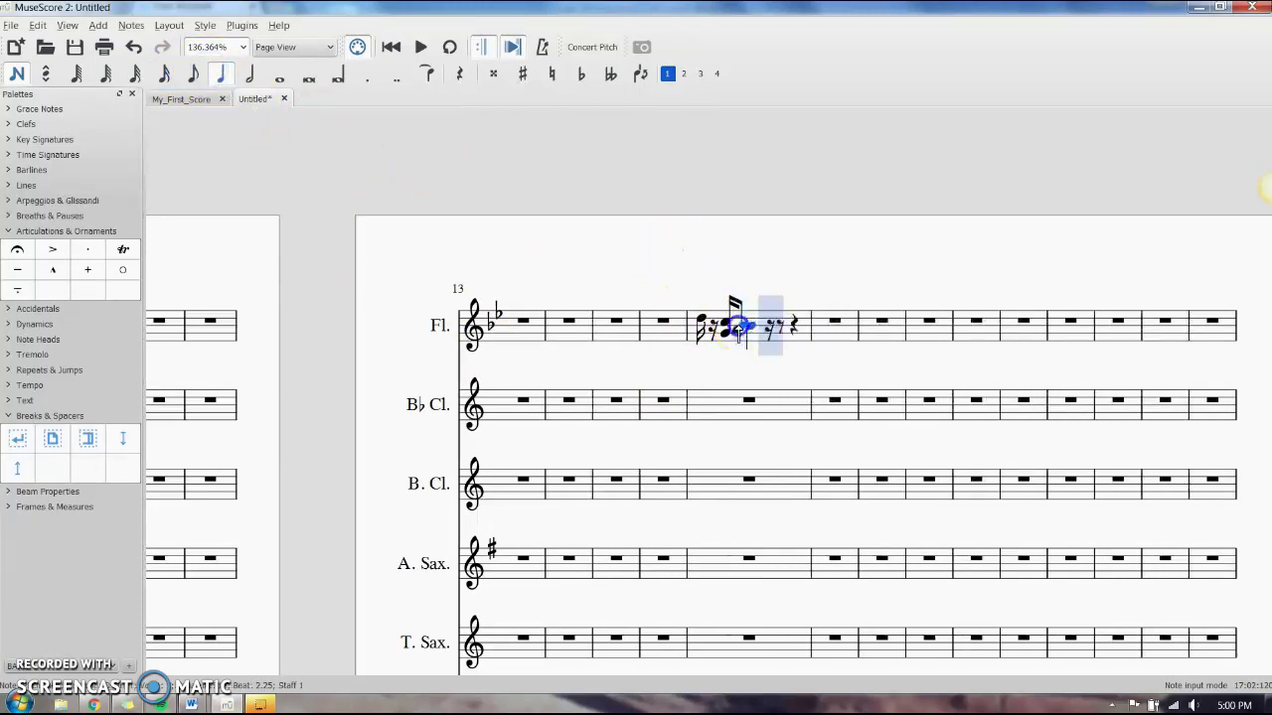
click(189, 75)
click(780, 323)
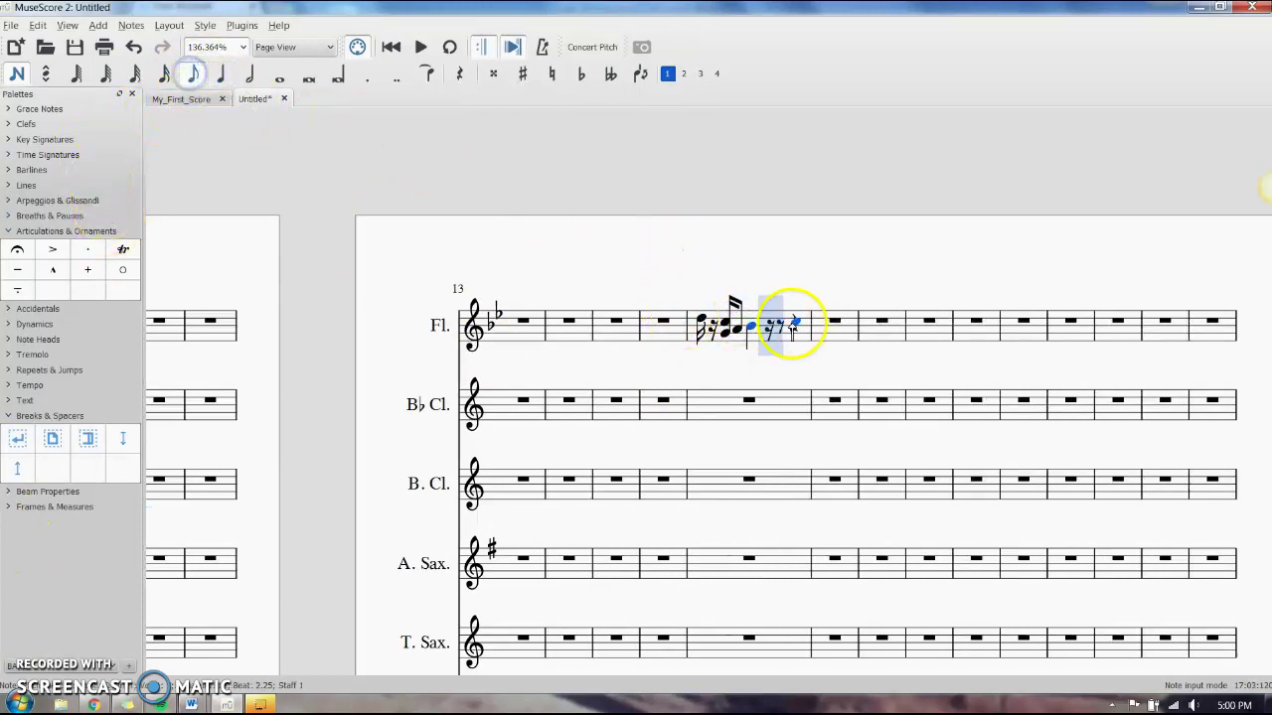
click(783, 331)
click(17, 78)
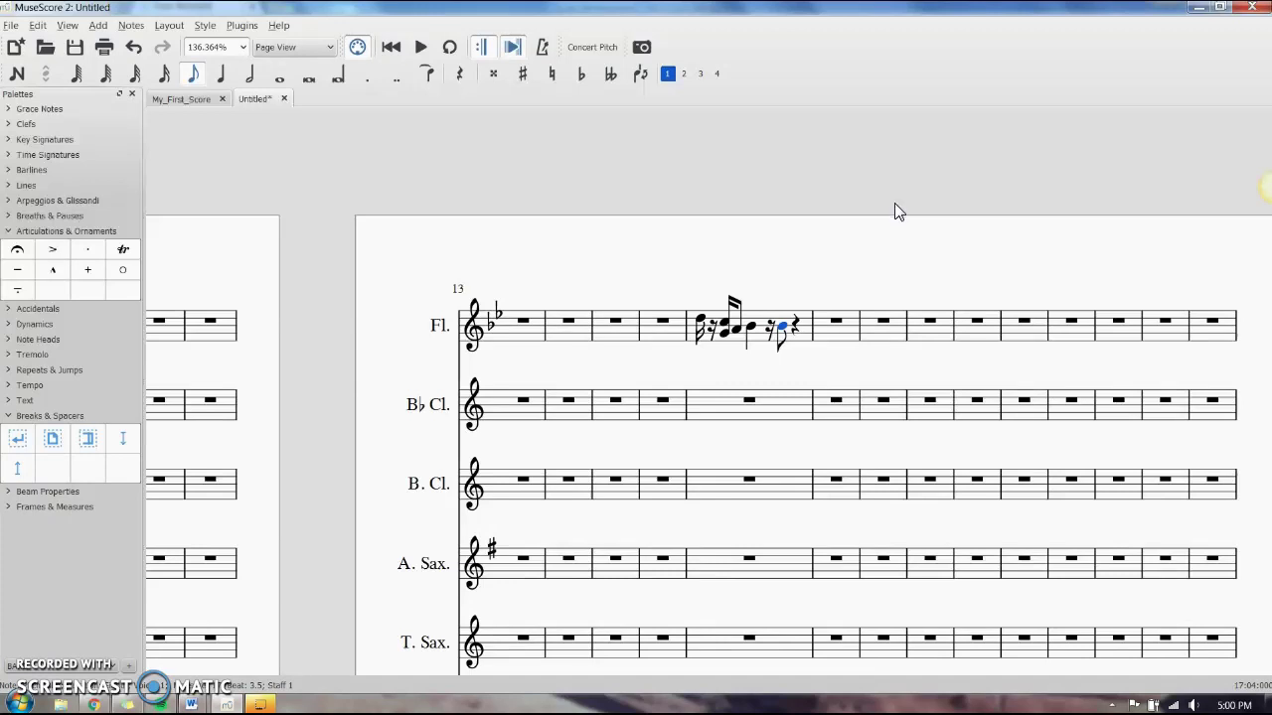
click(726, 327)
shift+click(792, 331)
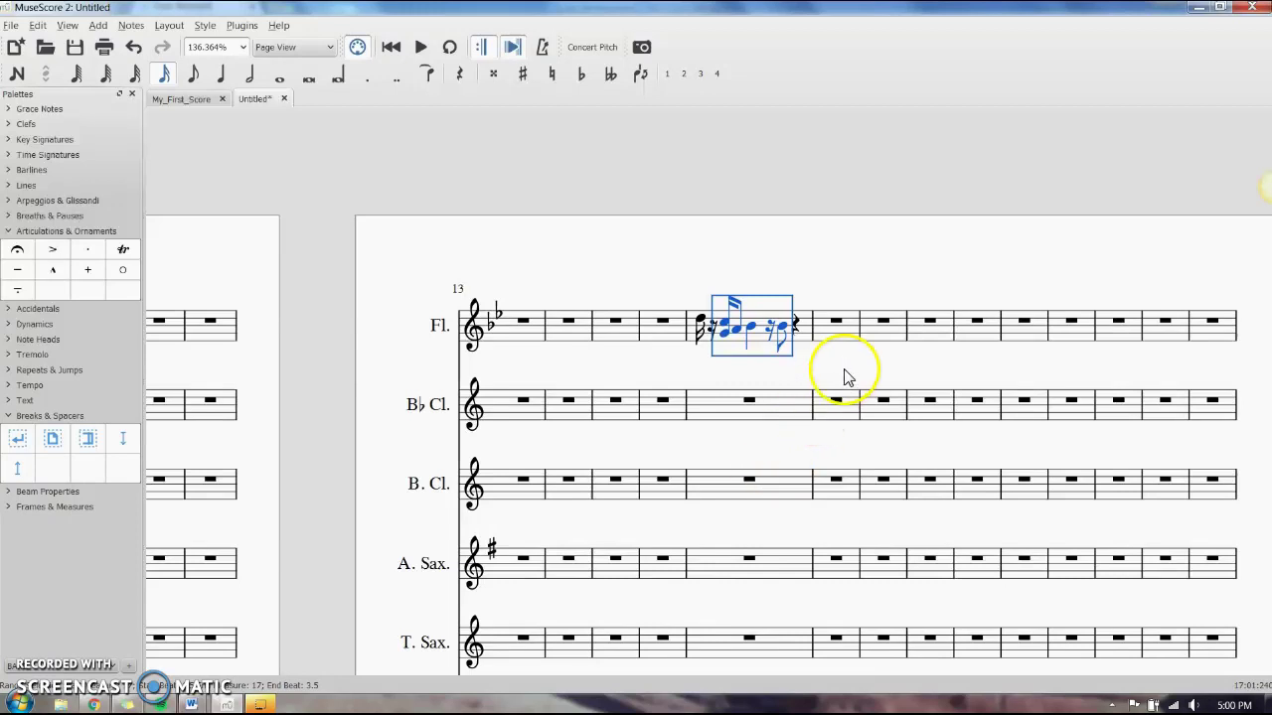
click(911, 359)
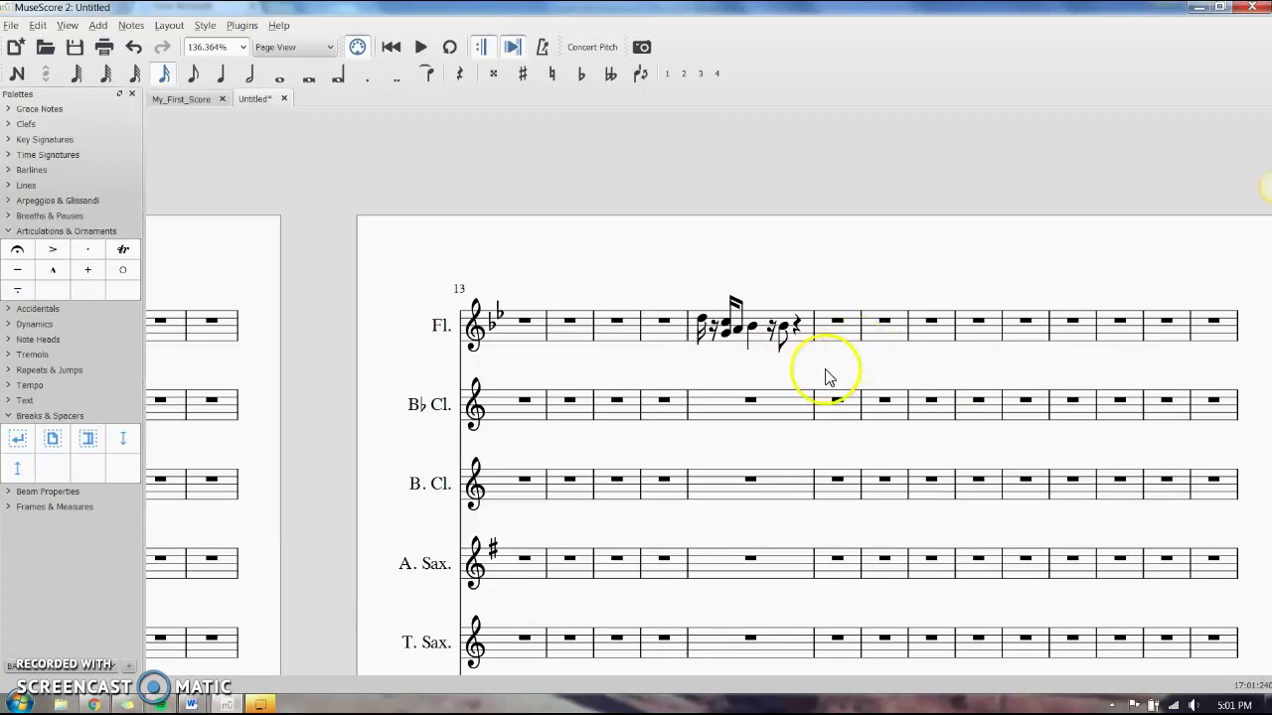
click(729, 328)
click(772, 369)
click(729, 328)
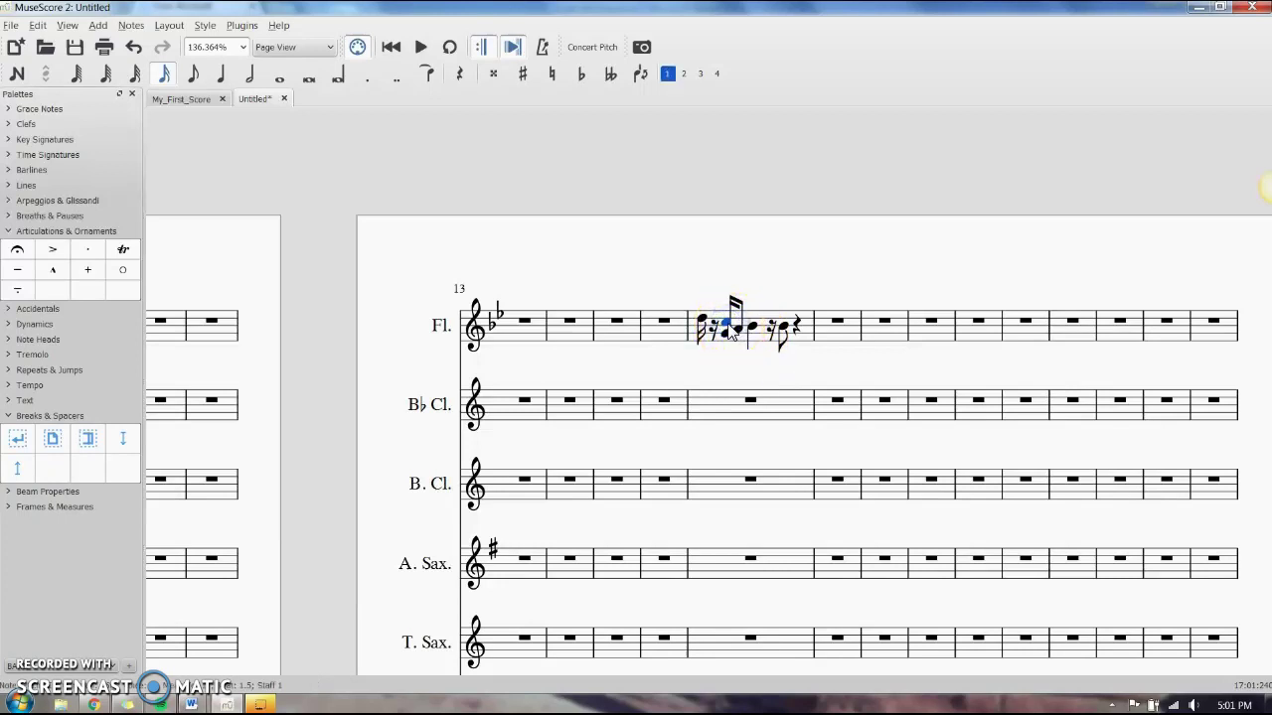
mouse_move(729, 334)
mouse_down()
mouse_move(861, 407)
mouse_move(795, 336)
mouse_up()
shift+click(785, 333)
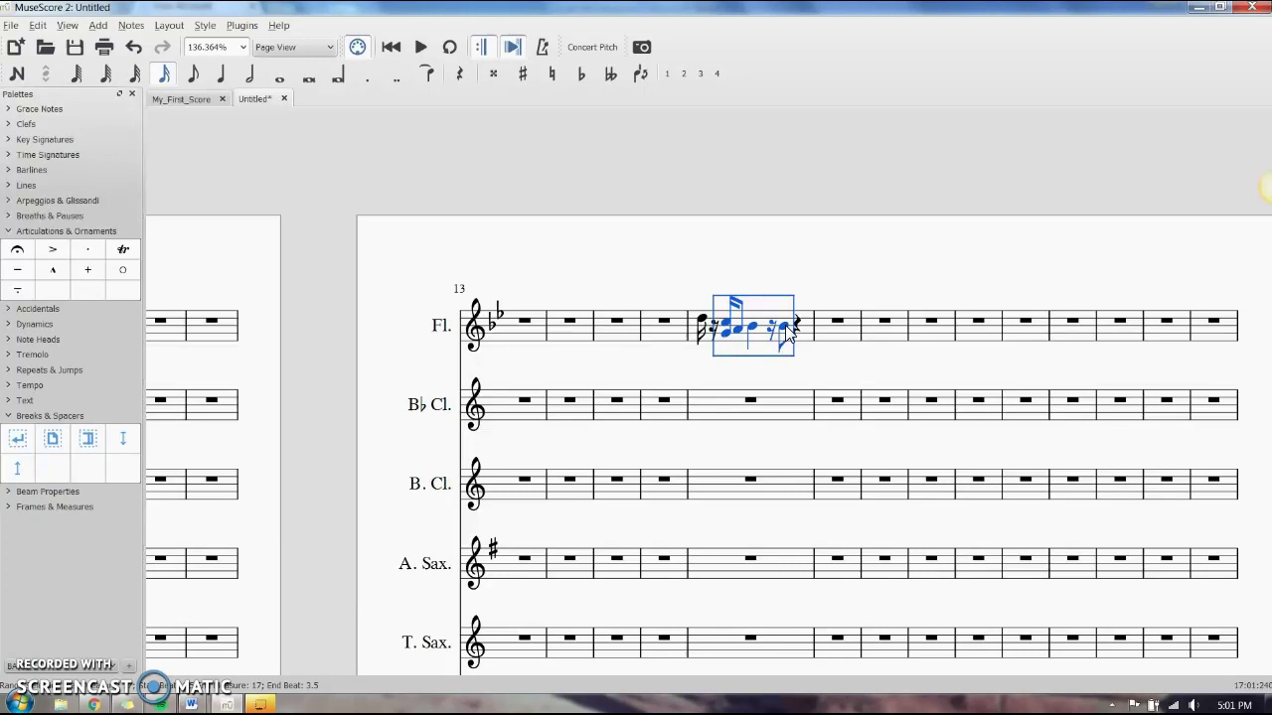
click(846, 351)
click(741, 386)
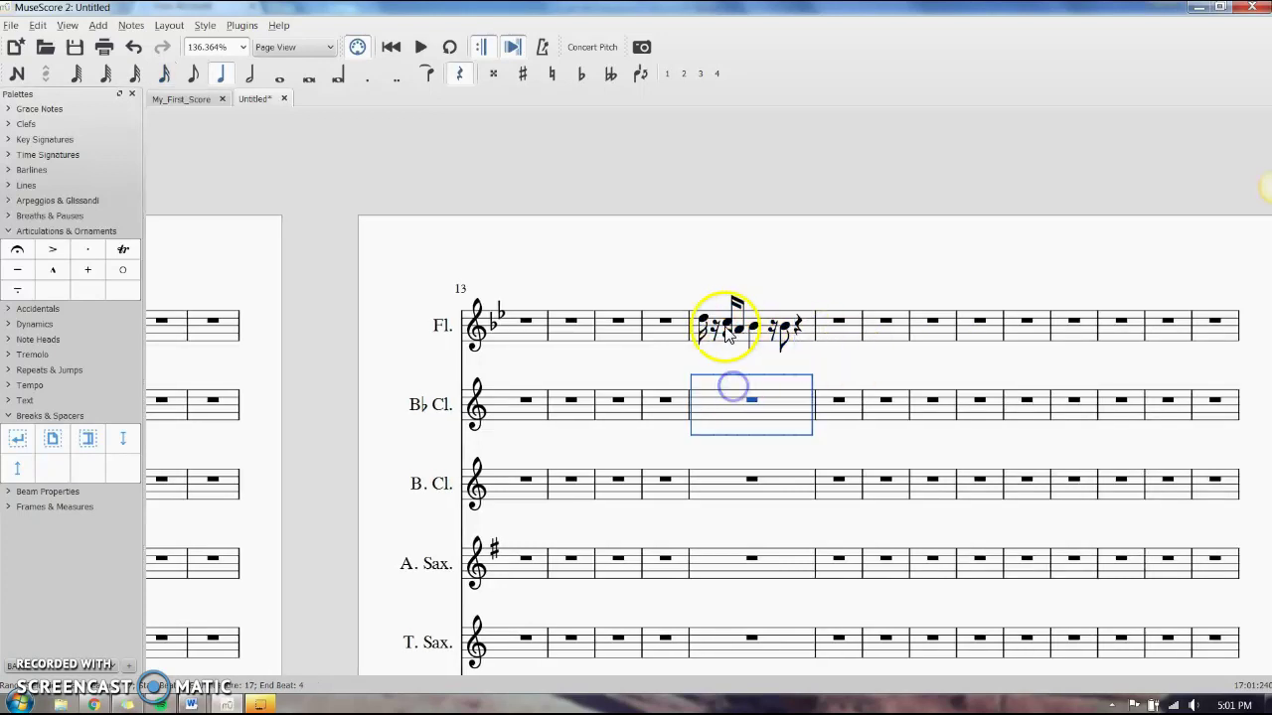
Step: Copy the flute passage from the G–C chord through the last eighth note and paste it starting at the eighth-note A
click(726, 329)
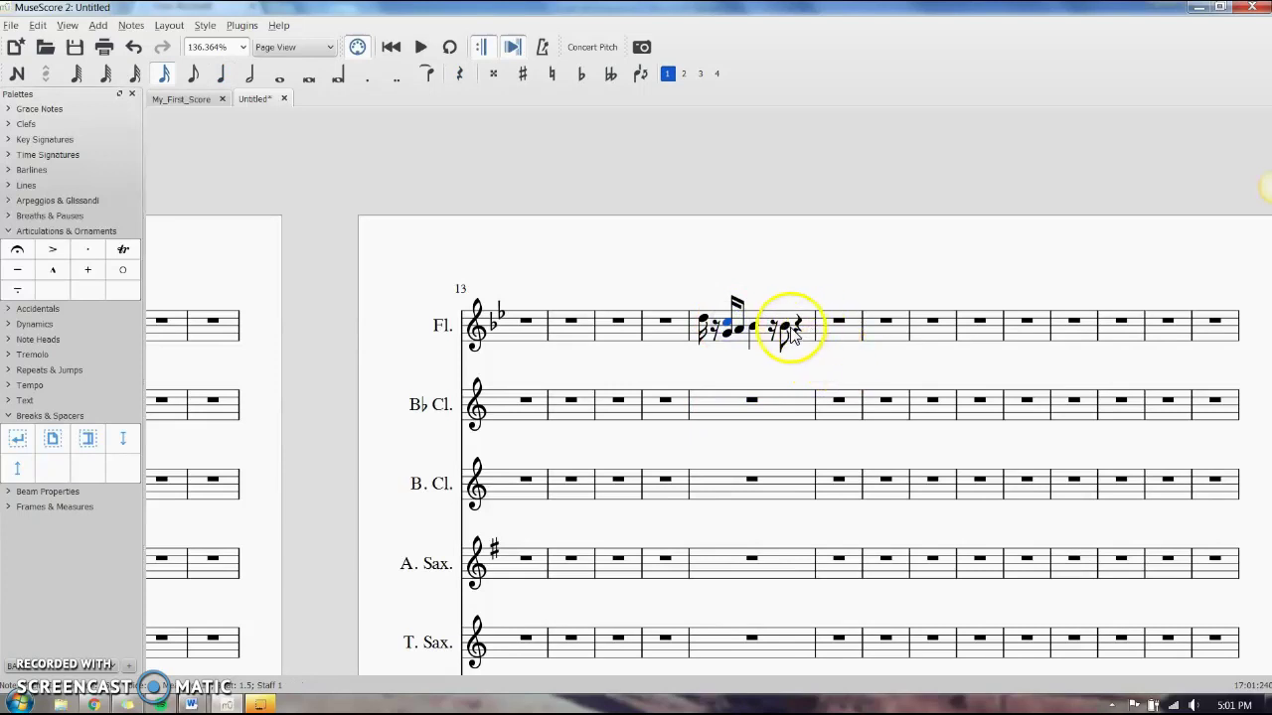
shift+click(790, 332)
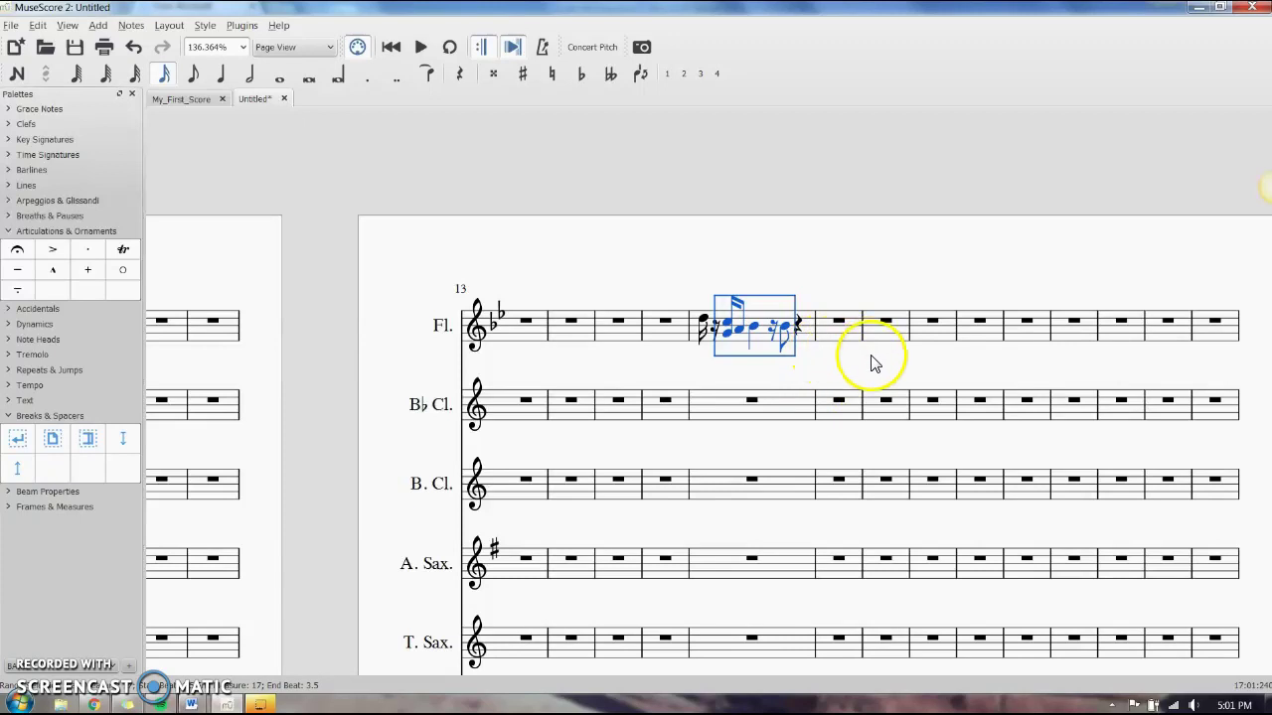
click(875, 262)
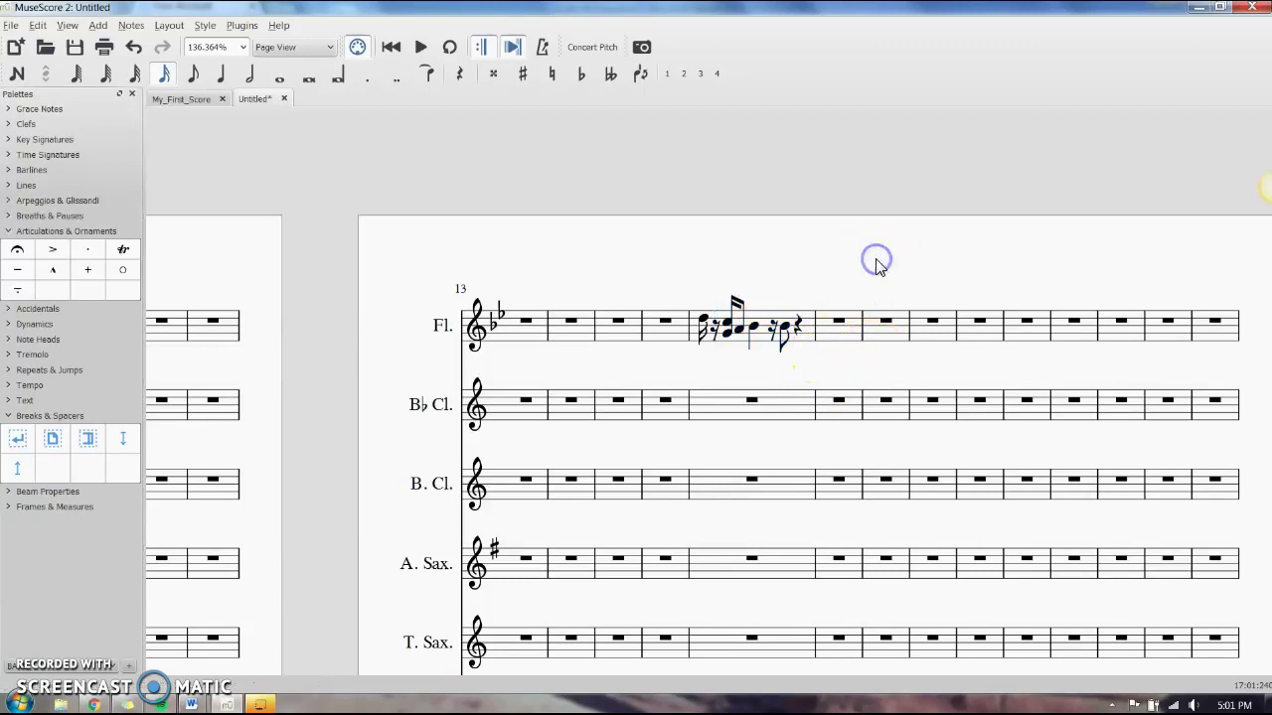
click(739, 334)
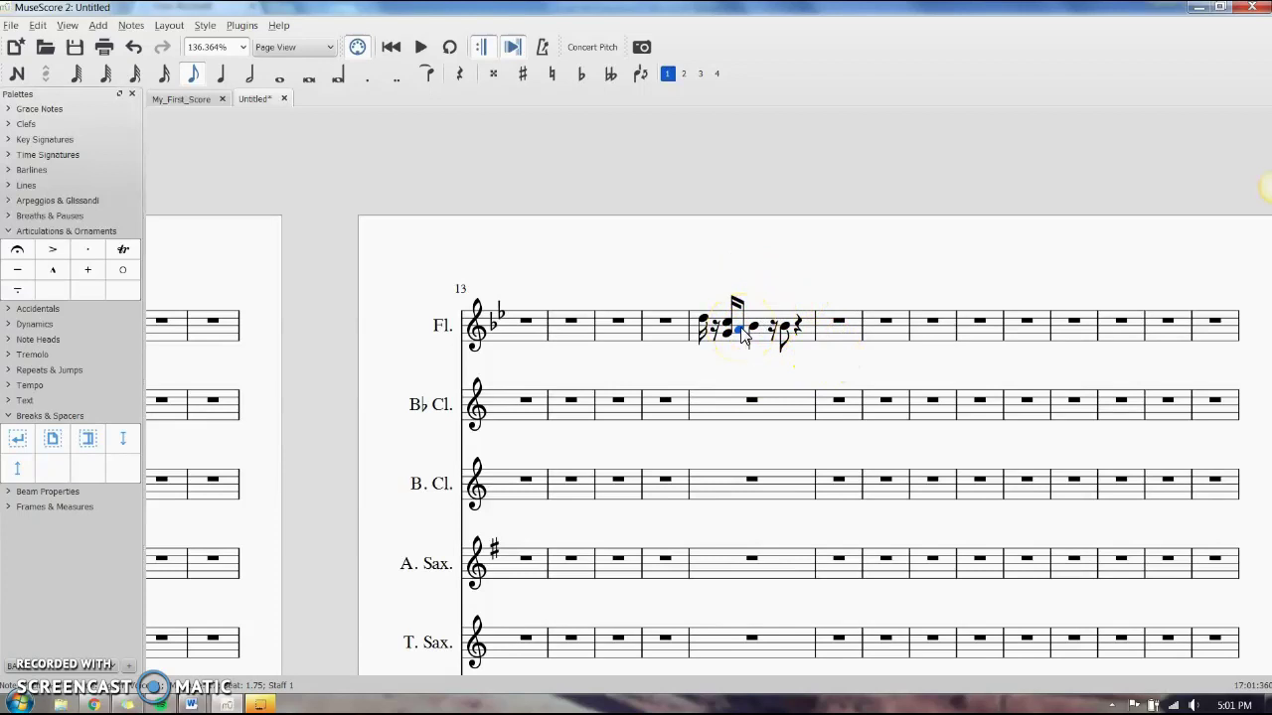
shift+click(798, 326)
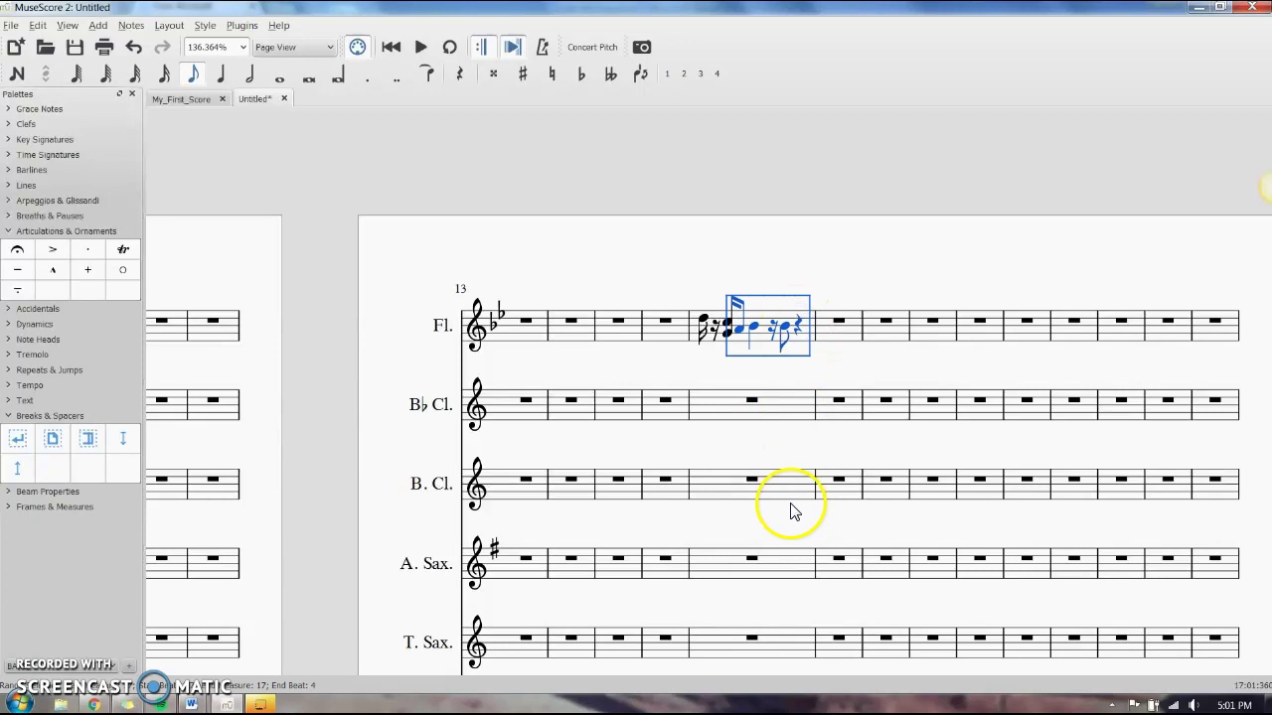
key(ctrl+z)
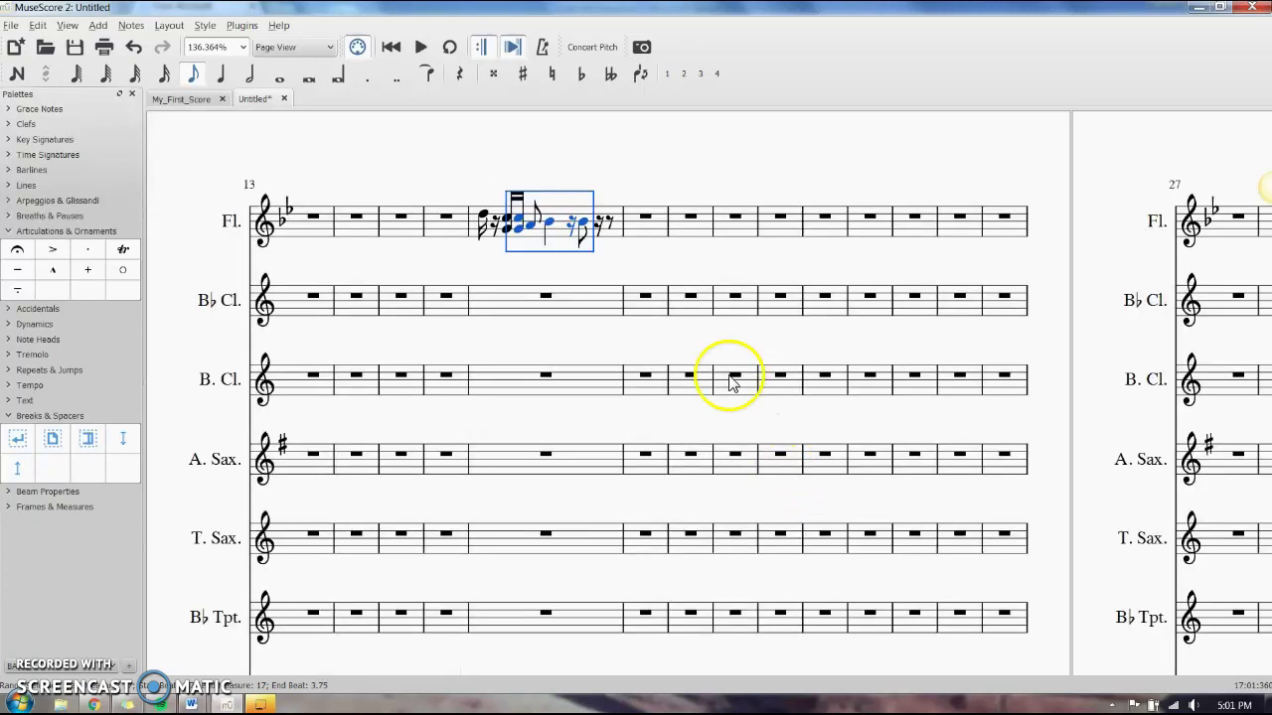
key(Escape)
Step: Delete both notes of the first G–C chord in the flute's measure 17
scroll(506, 262, up, 9)
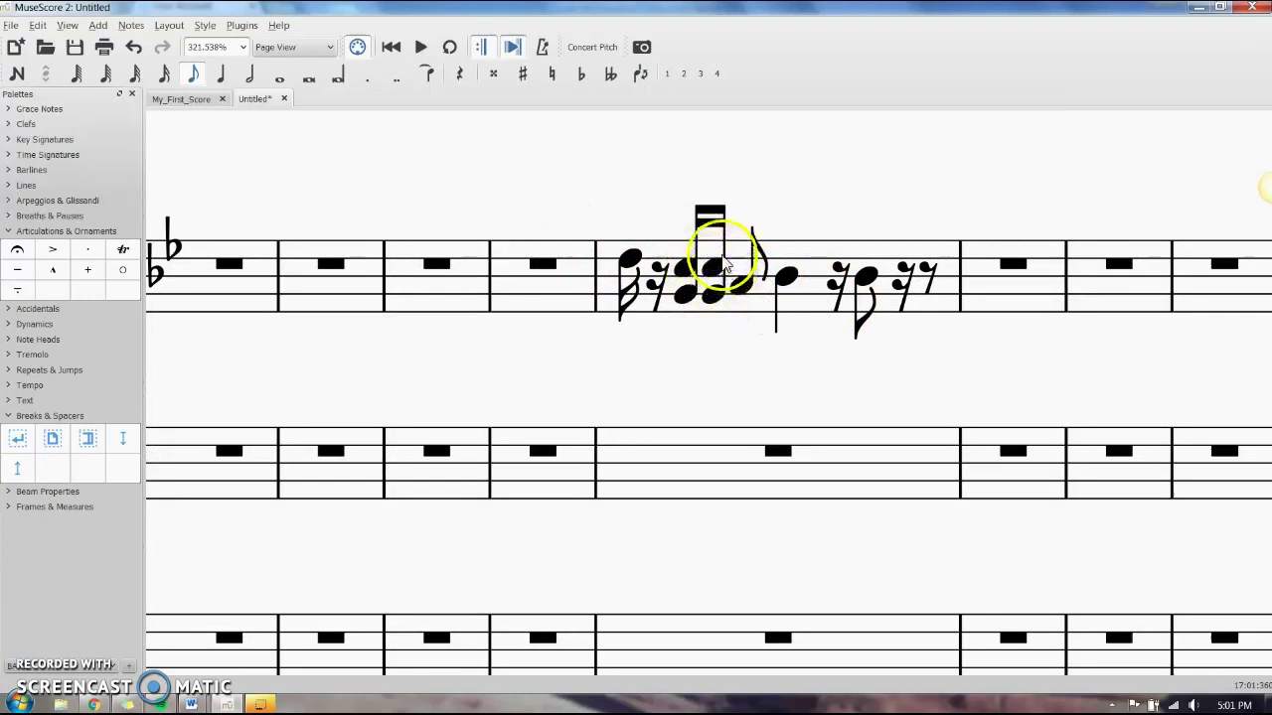
click(686, 293)
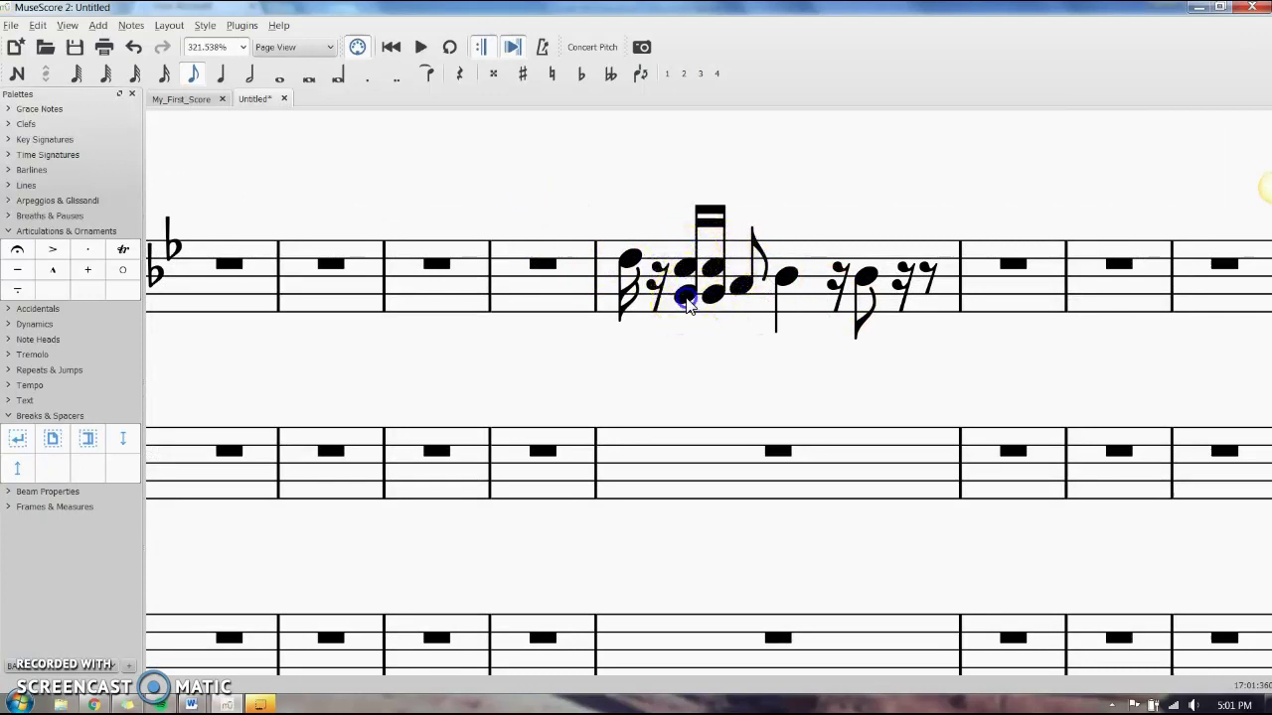
ctrl+click(689, 270)
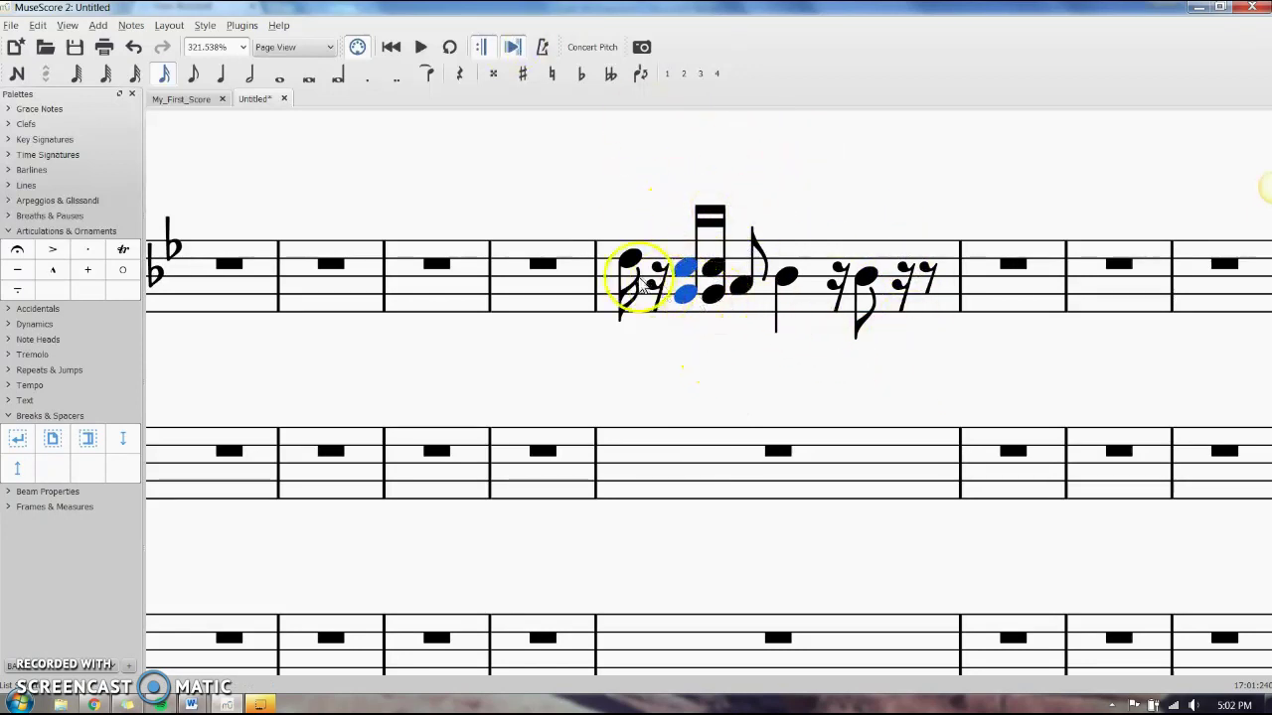
key(Delete)
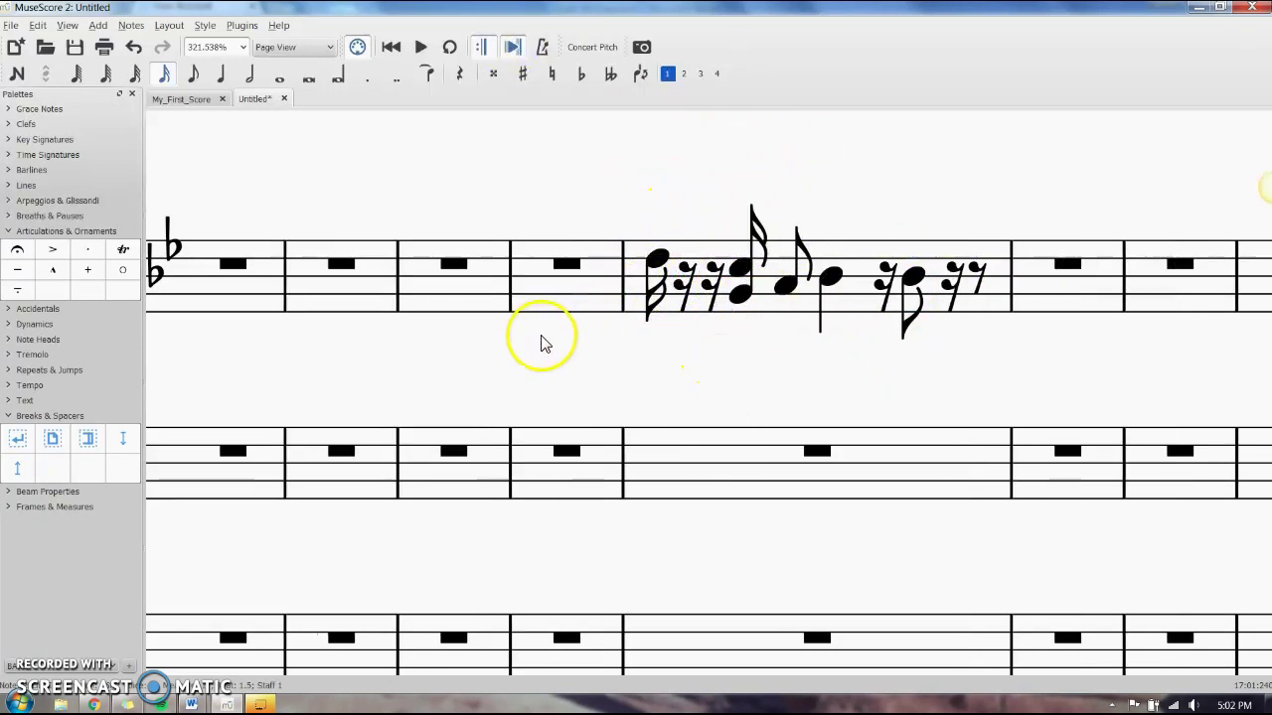
Step: Try to replace the two sixteenth rests after the flute's first note in measure 17 with an eighth rest
click(685, 301)
click(16, 74)
click(195, 75)
click(459, 75)
click(664, 271)
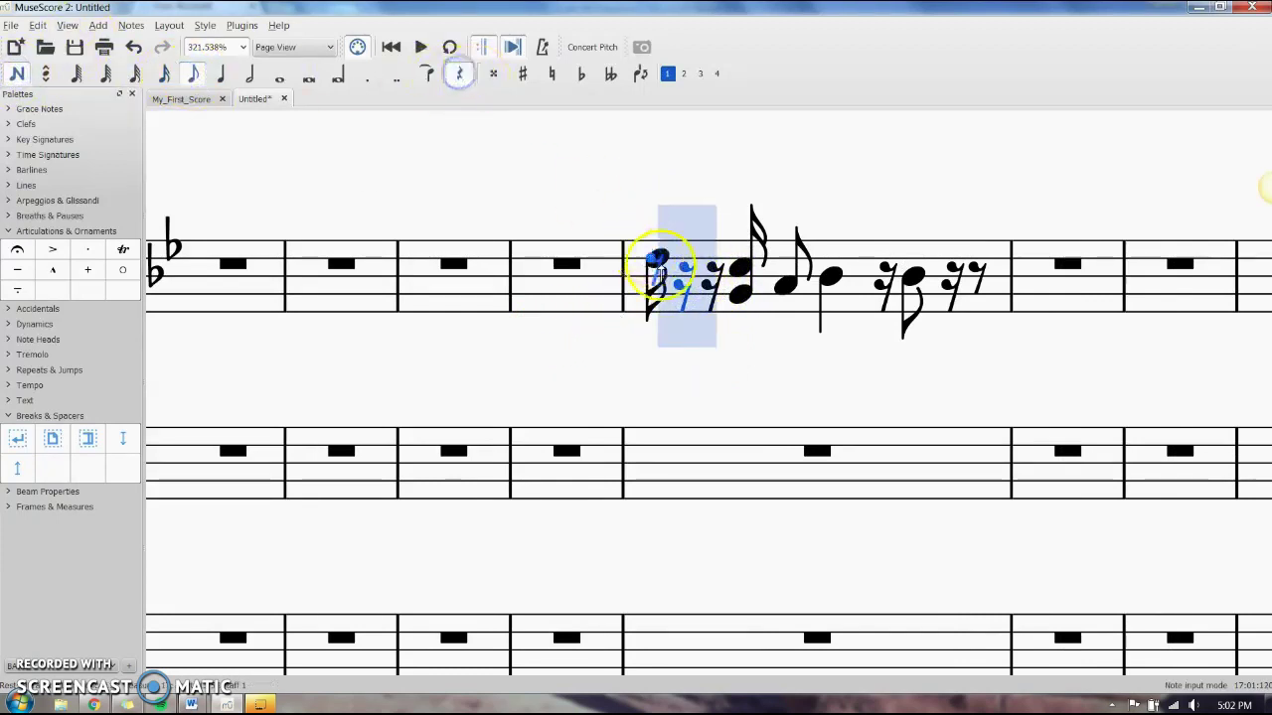
click(685, 273)
click(459, 74)
key(0)
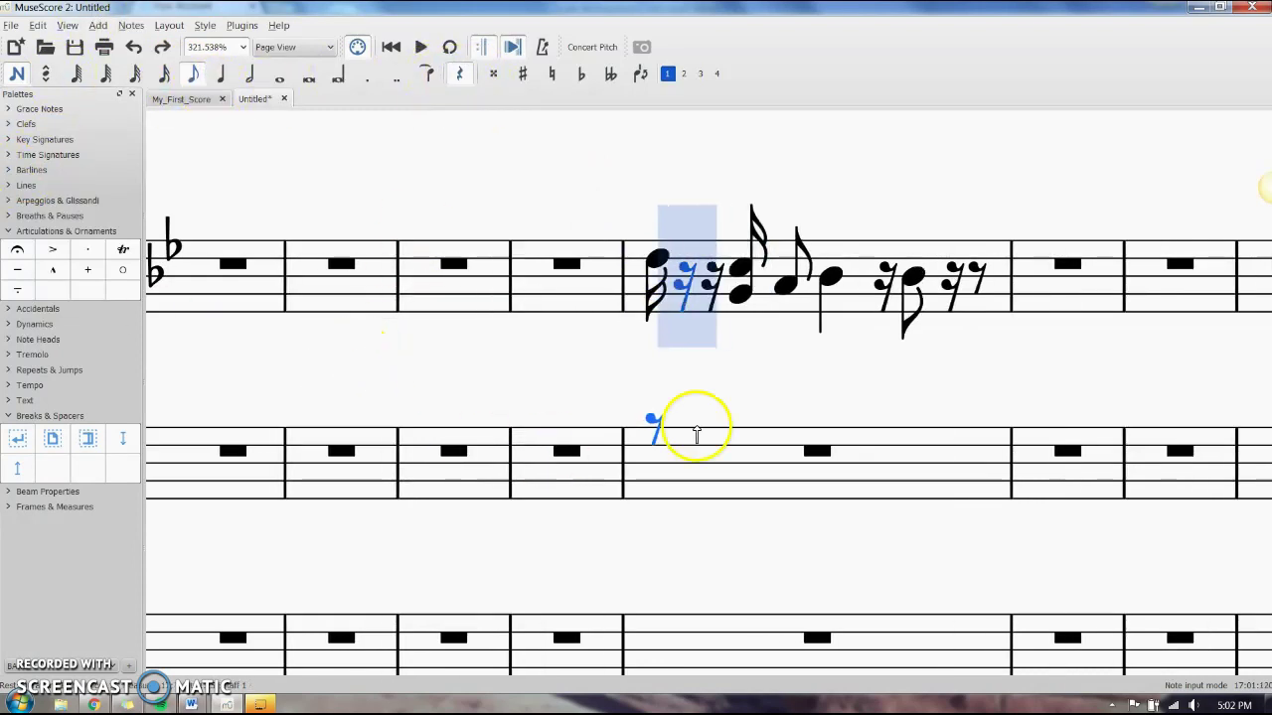
click(18, 75)
click(767, 368)
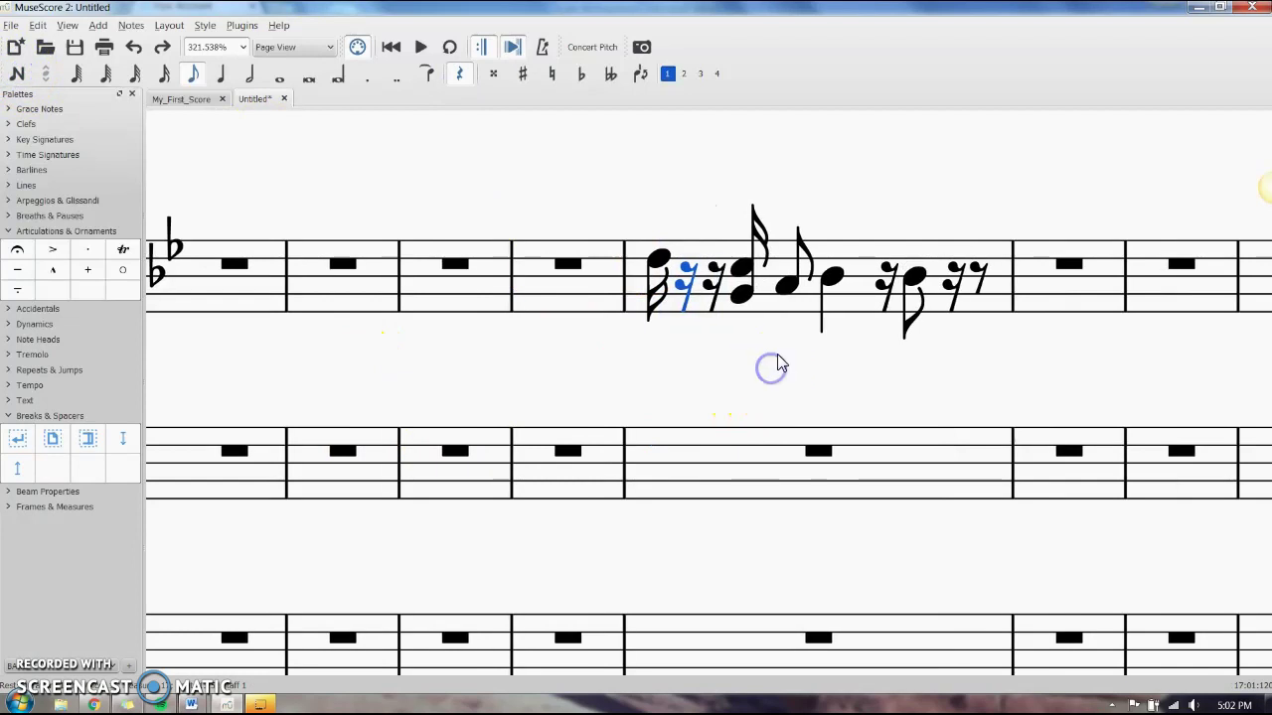
scroll(778, 359, down, 3)
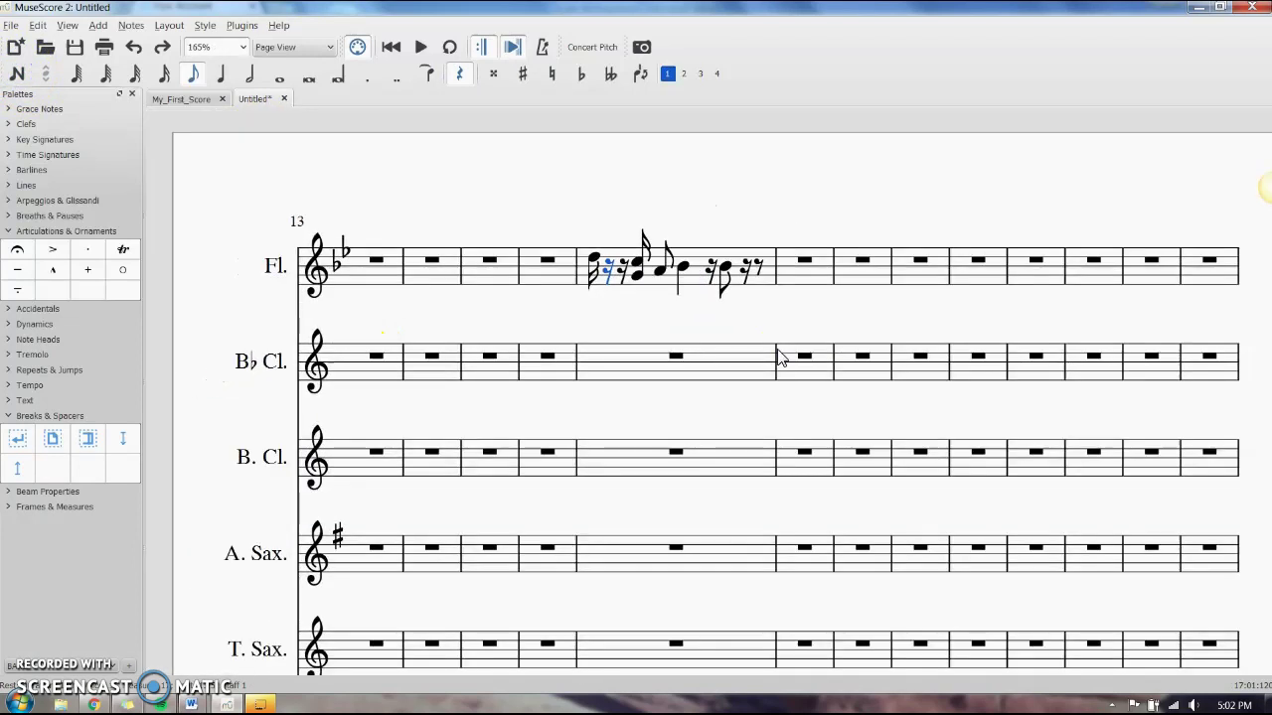